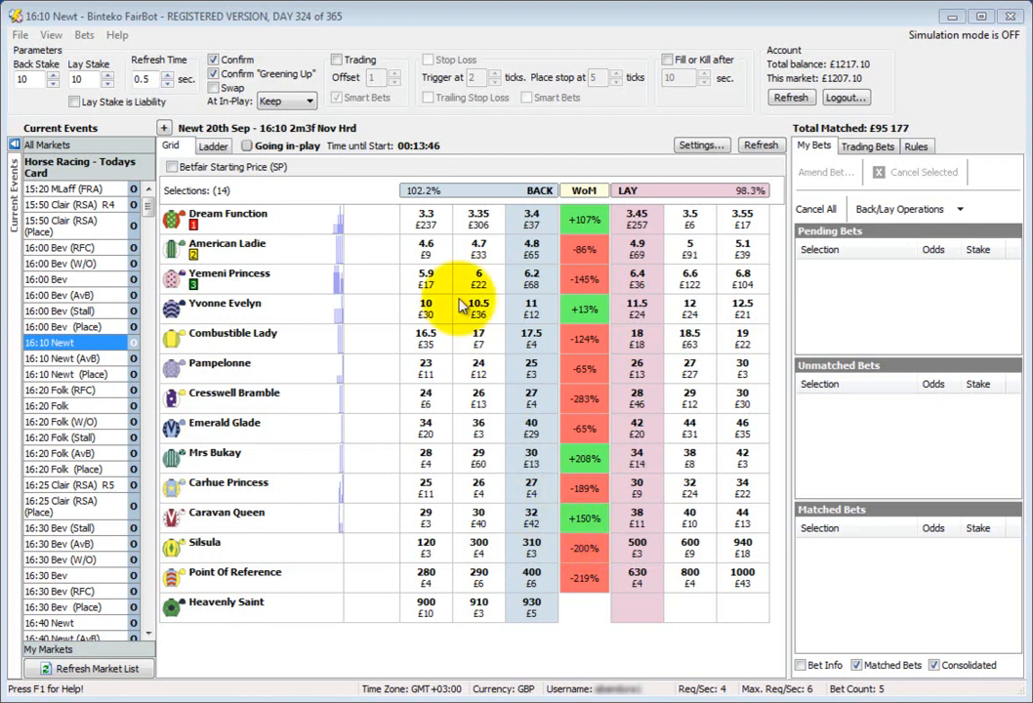
pyautogui.click(337, 60)
pyautogui.click(337, 59)
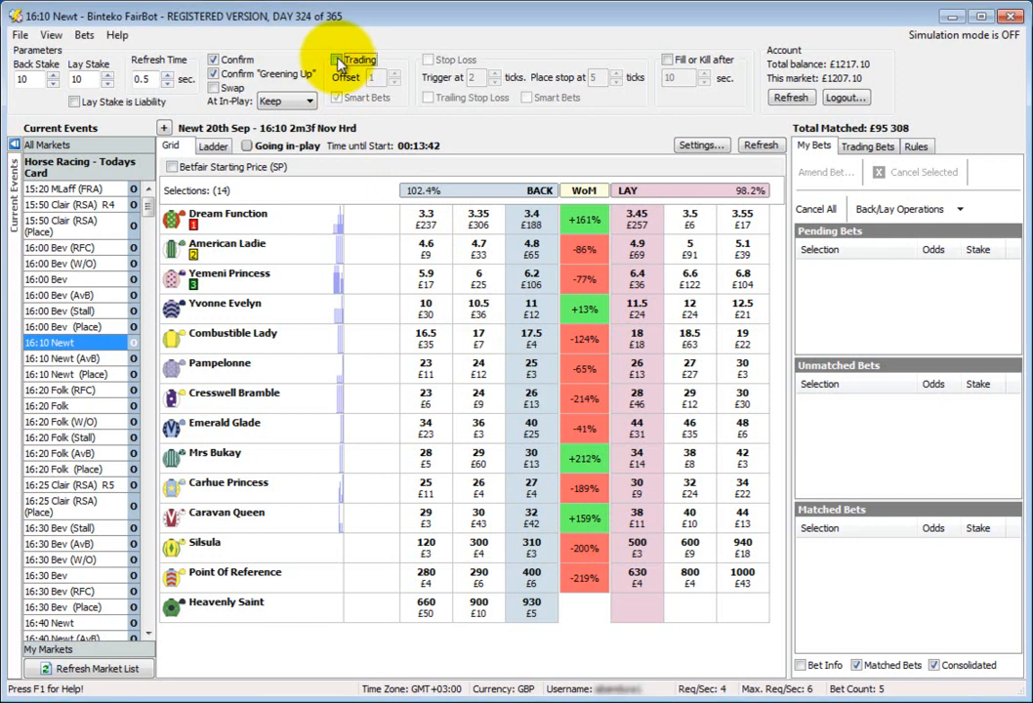
pyautogui.click(234, 63)
pyautogui.click(234, 63)
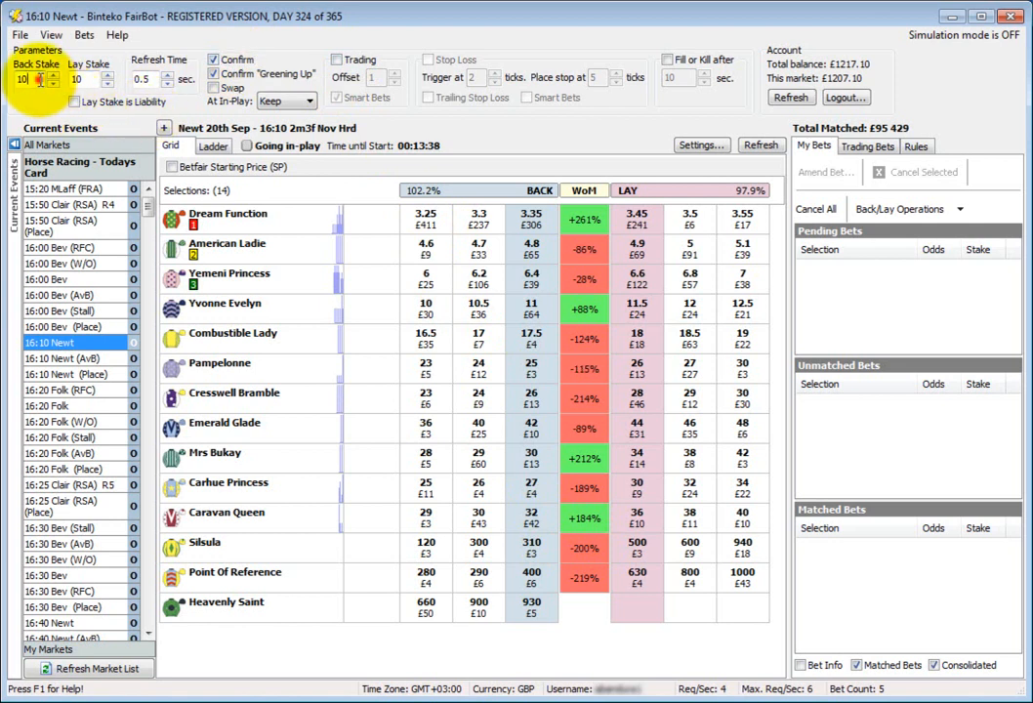
# Step: Set both the back stake and the lay stake to 50
pyautogui.doubleClick(24, 79)
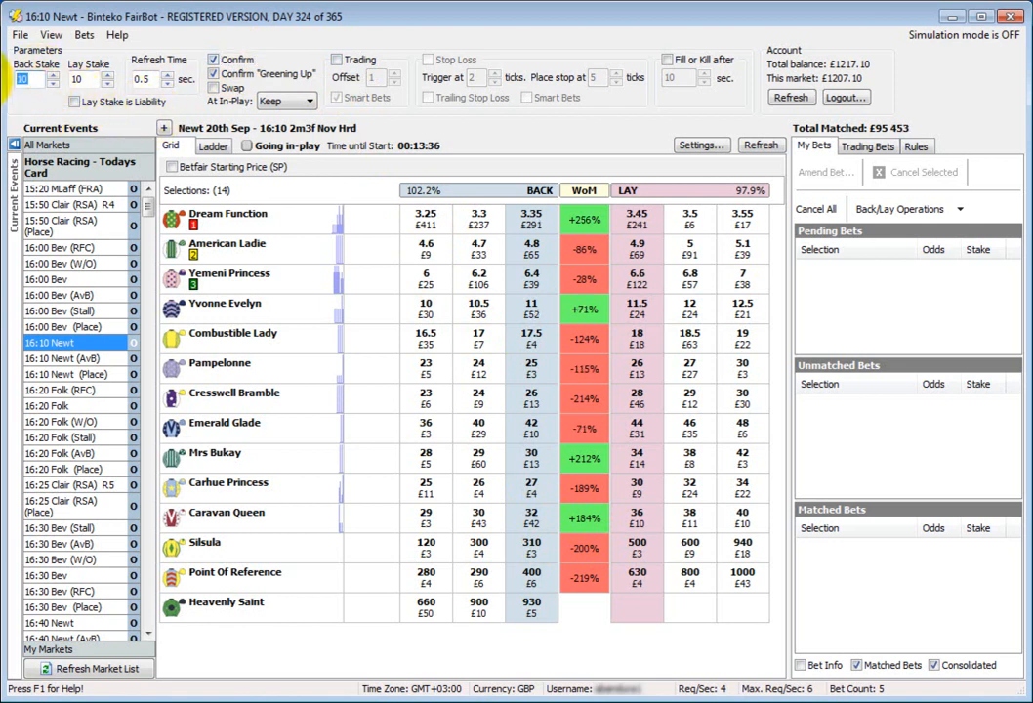
pyautogui.write('50')
pyautogui.press('Tab')
pyautogui.write('50')
pyautogui.press('Tab')
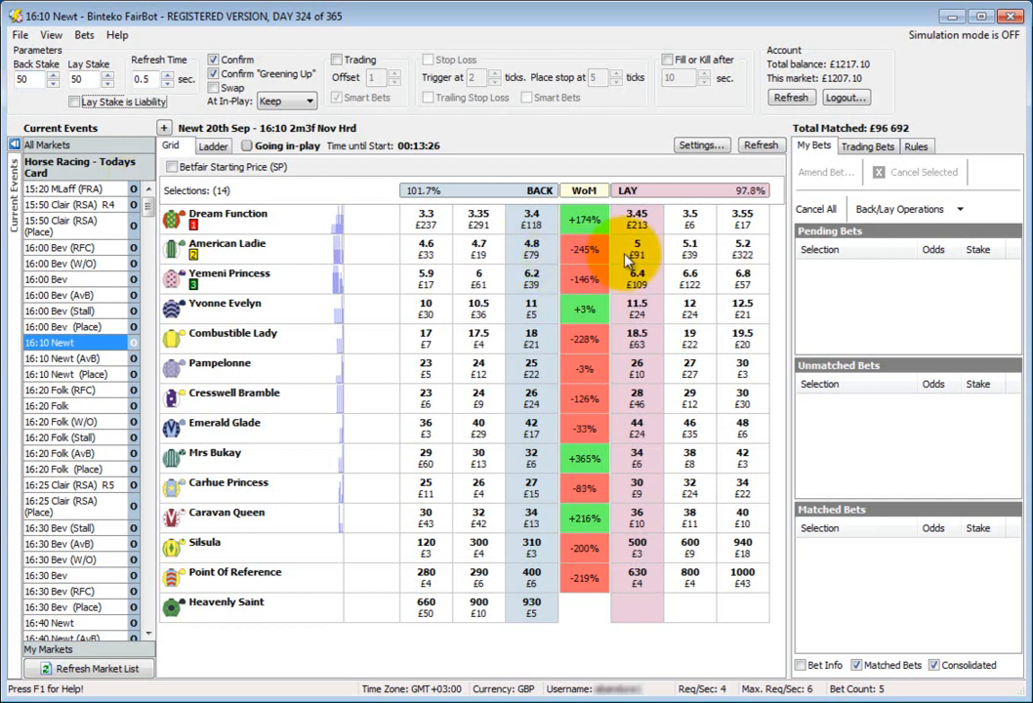
# Step: Submit a £50 lay bet on Dream Function at 3.45 and a £50 back bet on it at 3.5
pyautogui.click(636, 217)
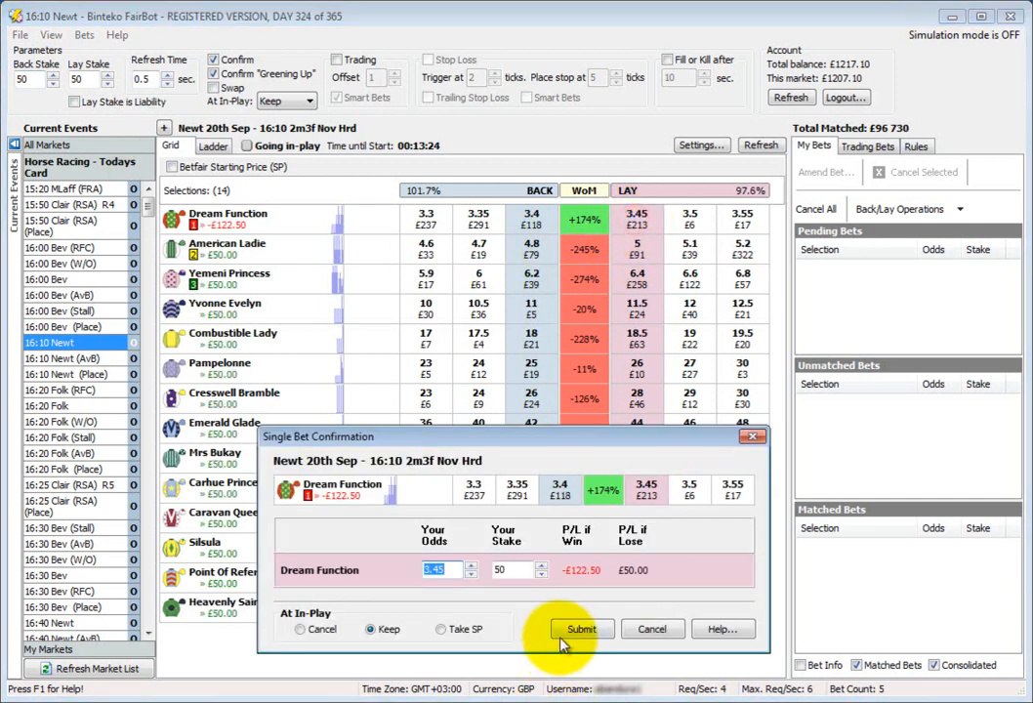
pyautogui.click(564, 633)
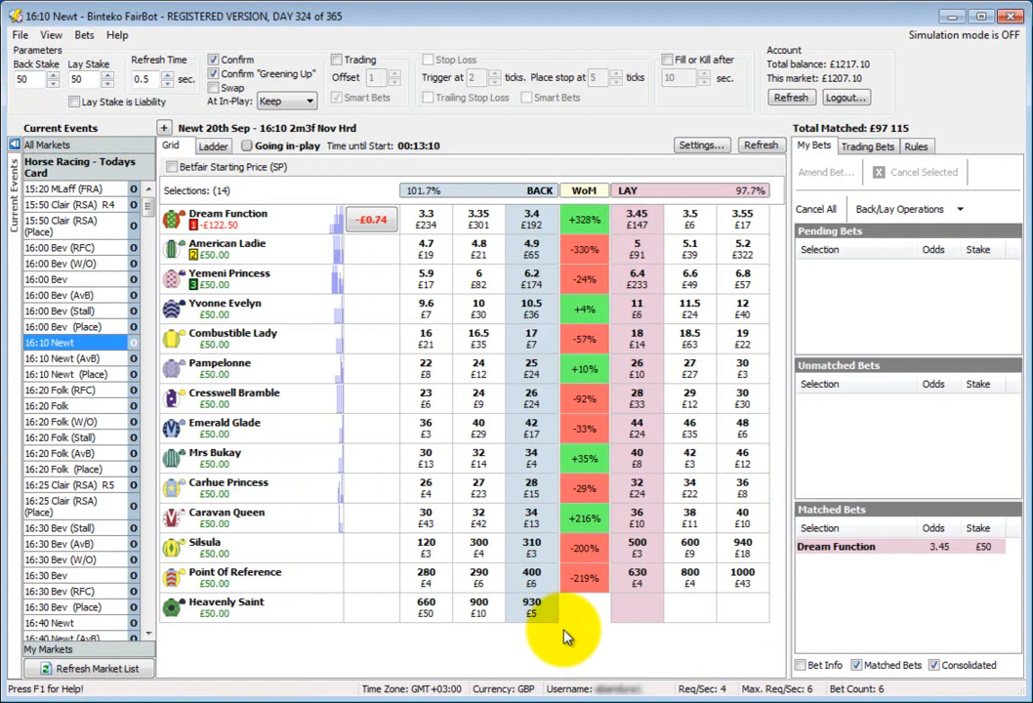
pyautogui.click(531, 219)
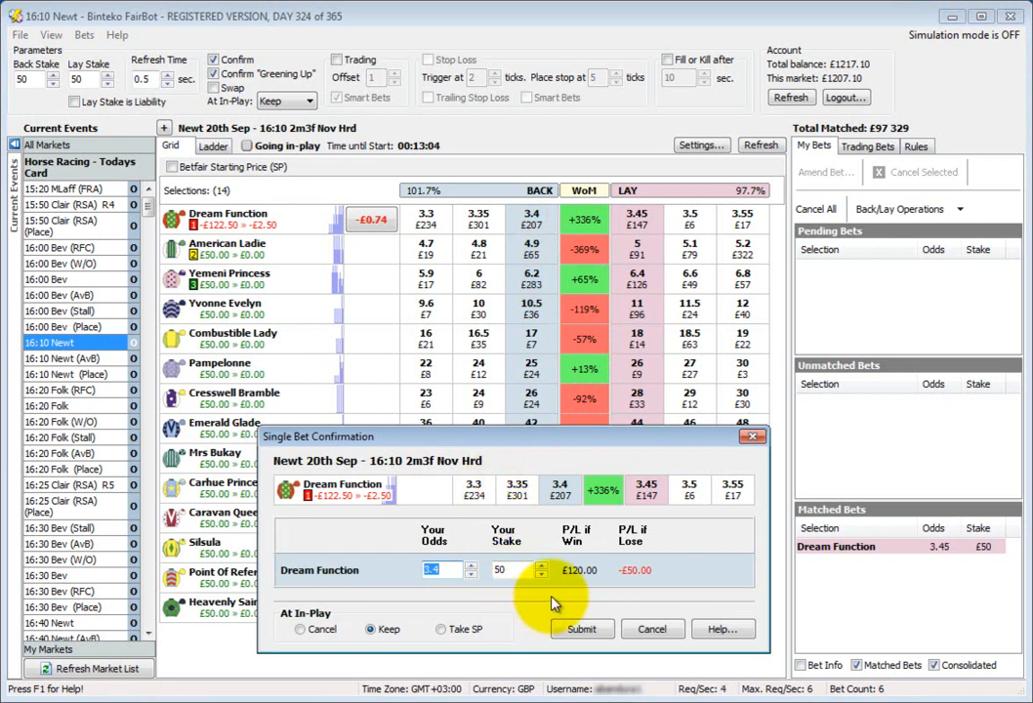
pyautogui.click(471, 565)
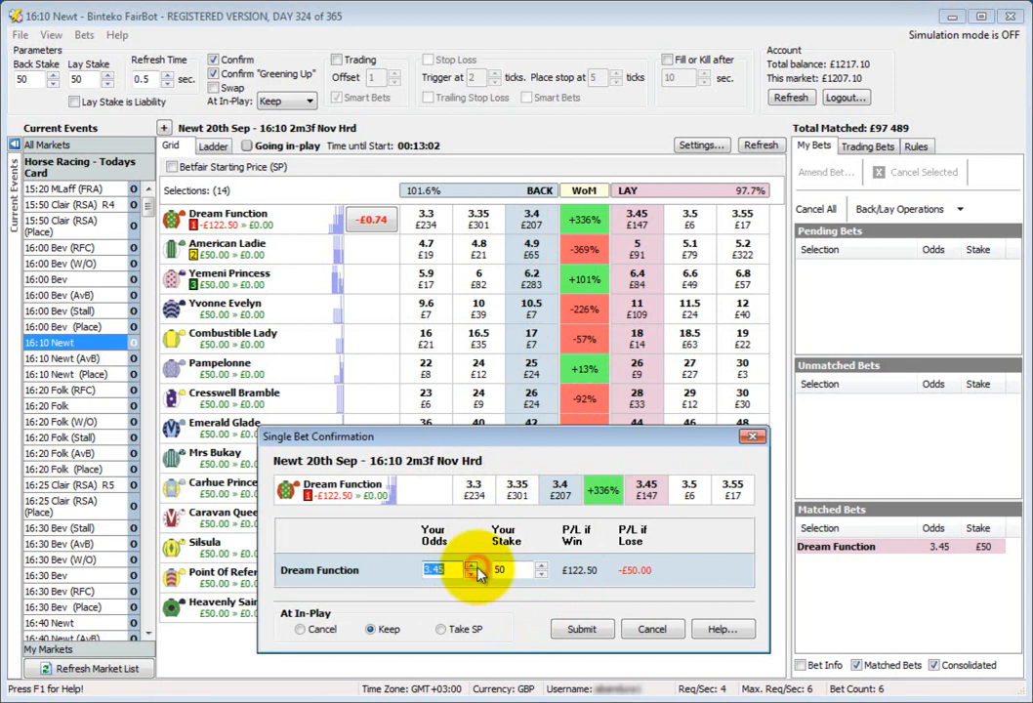
pyautogui.click(473, 566)
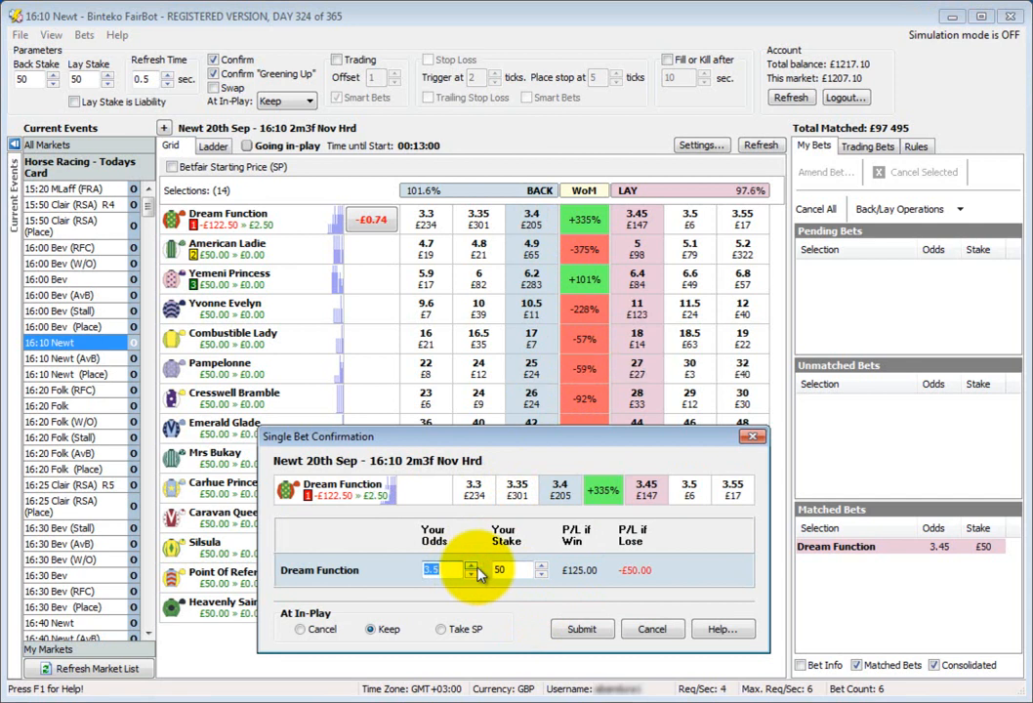
pyautogui.click(595, 632)
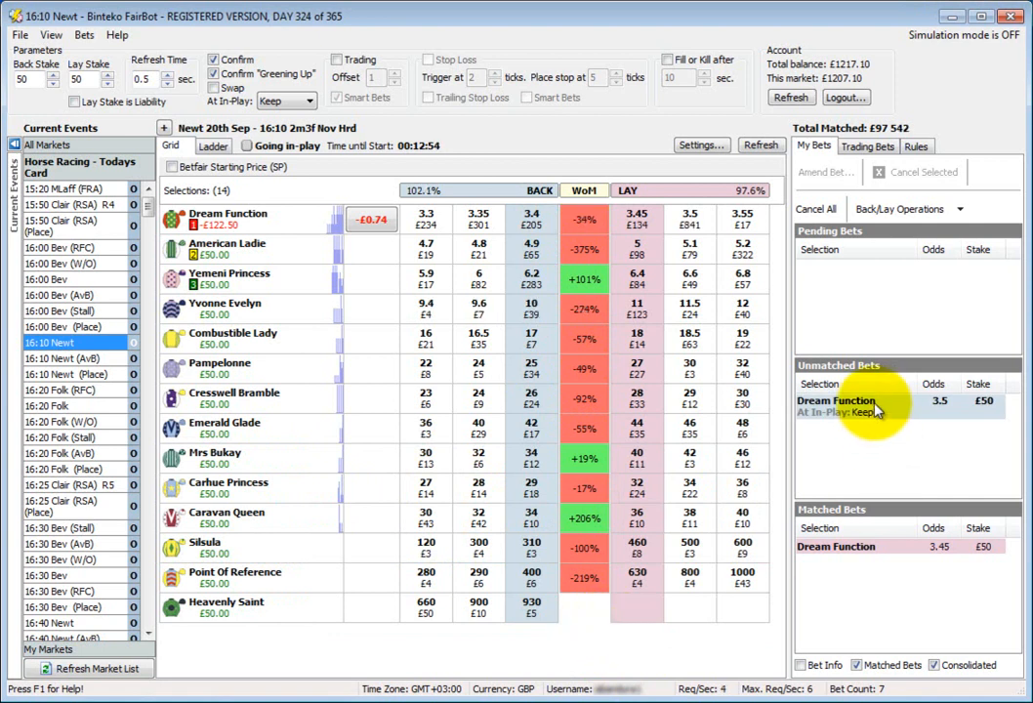
pyautogui.click(876, 410)
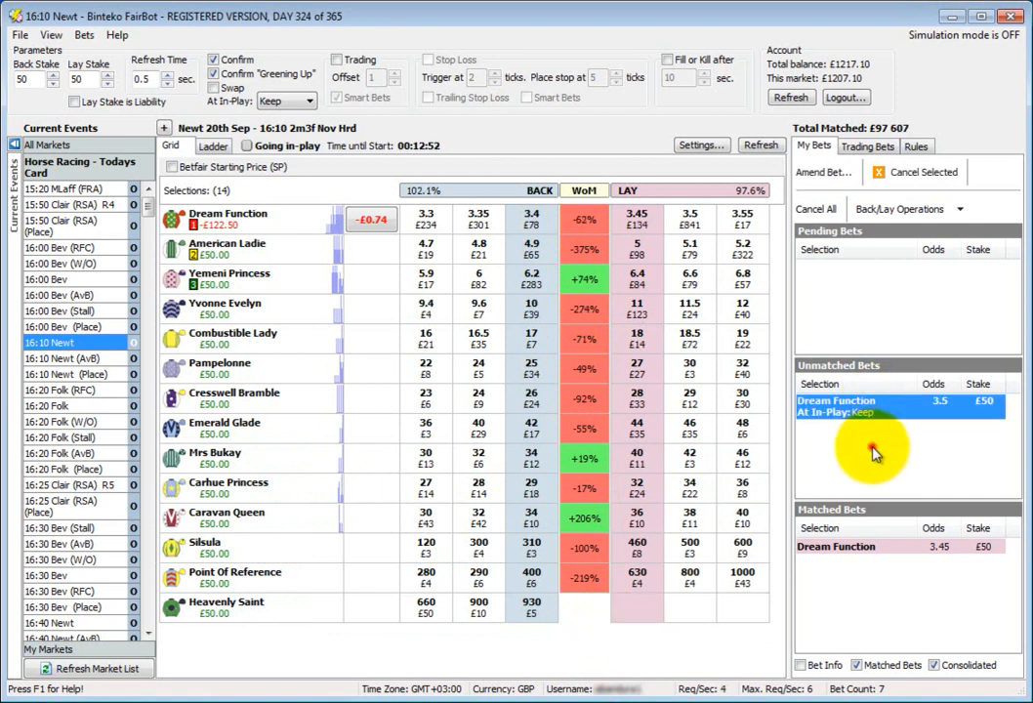
pyautogui.click(873, 451)
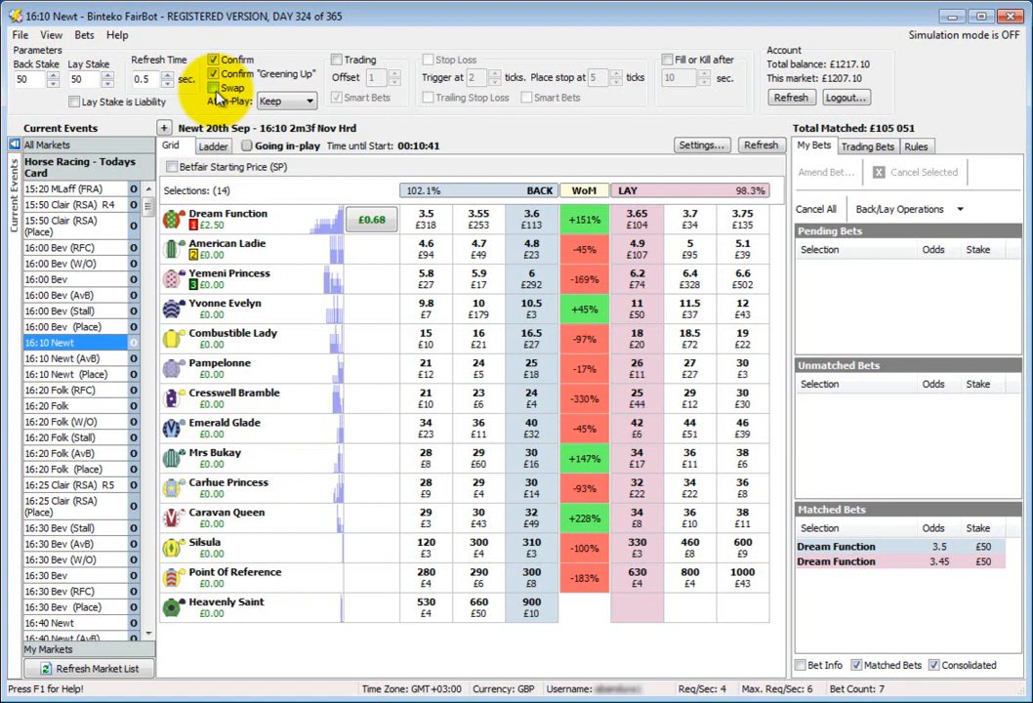
# Step: Enable Swap and preview a 3.7 back bet and a 3.55 lay bet on Dream Function, cancelling both
pyautogui.click(215, 88)
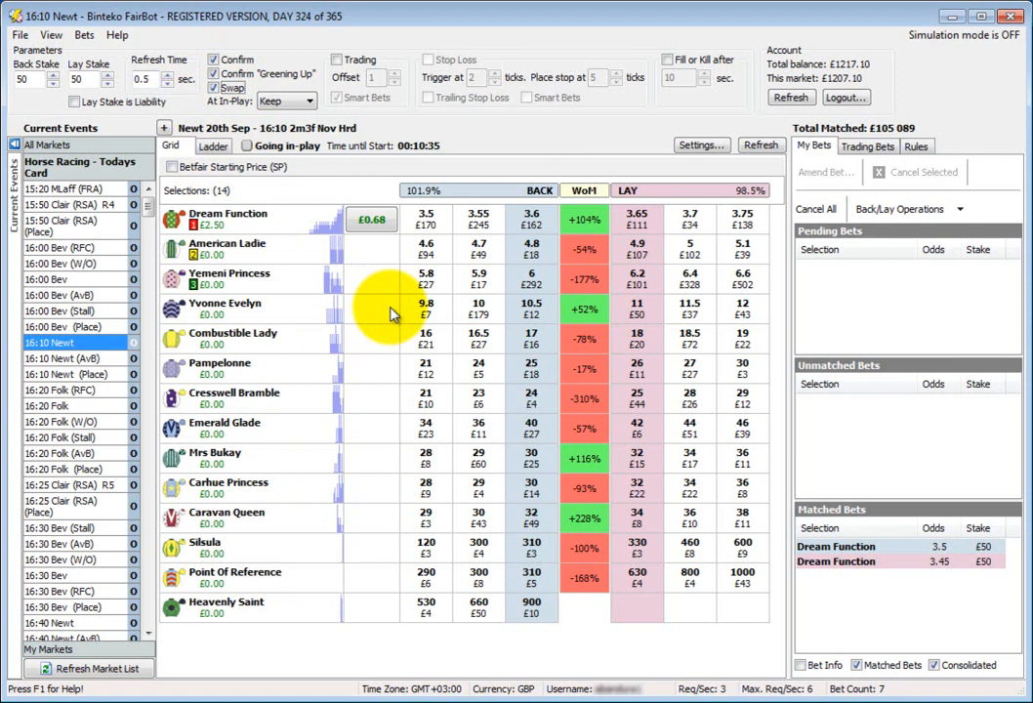
pyautogui.click(691, 223)
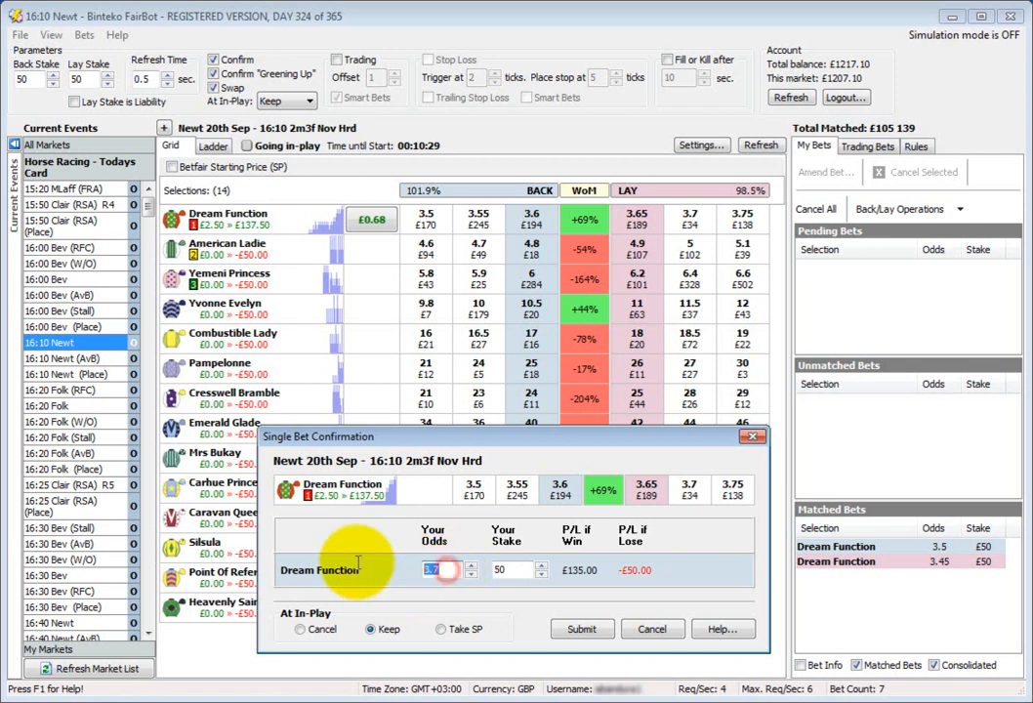
pyautogui.click(652, 631)
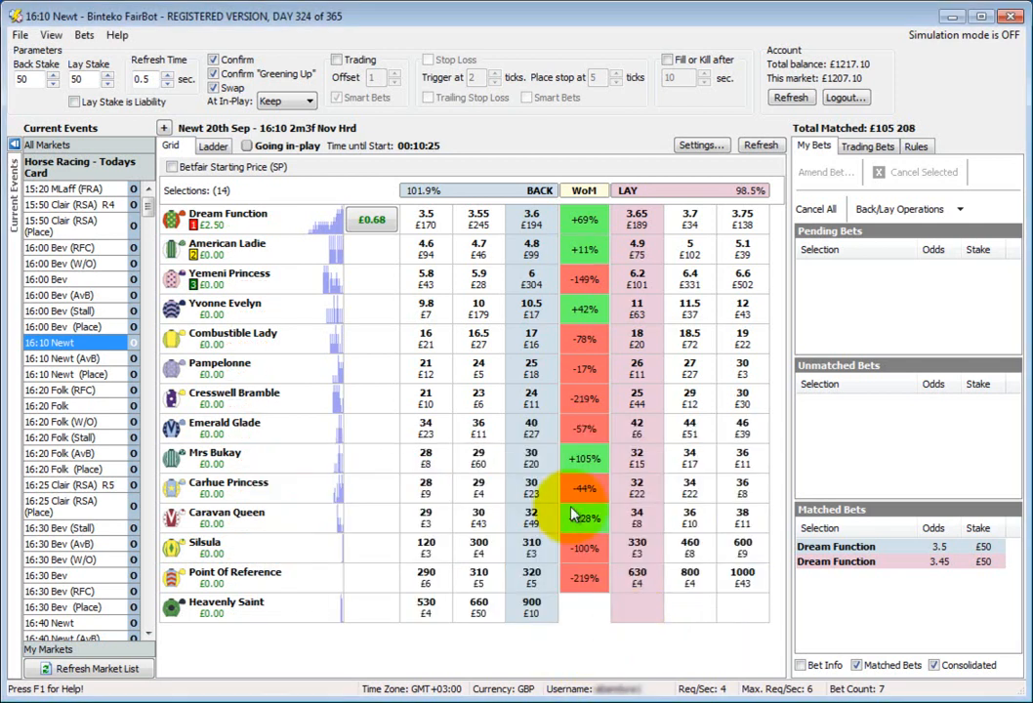
pyautogui.click(478, 219)
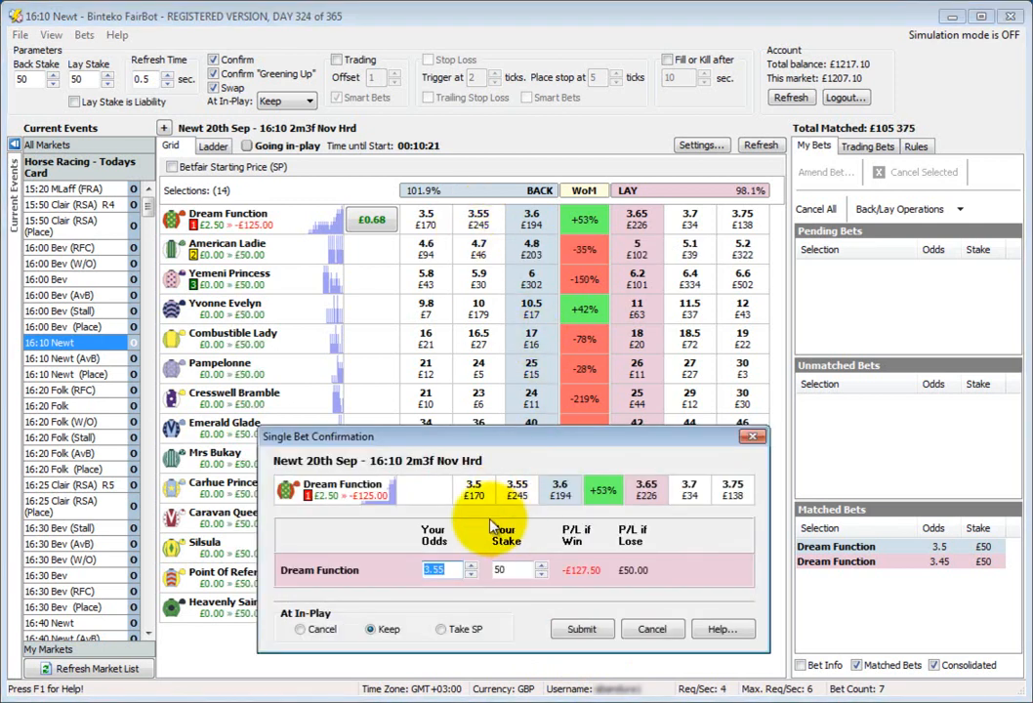
pyautogui.click(630, 633)
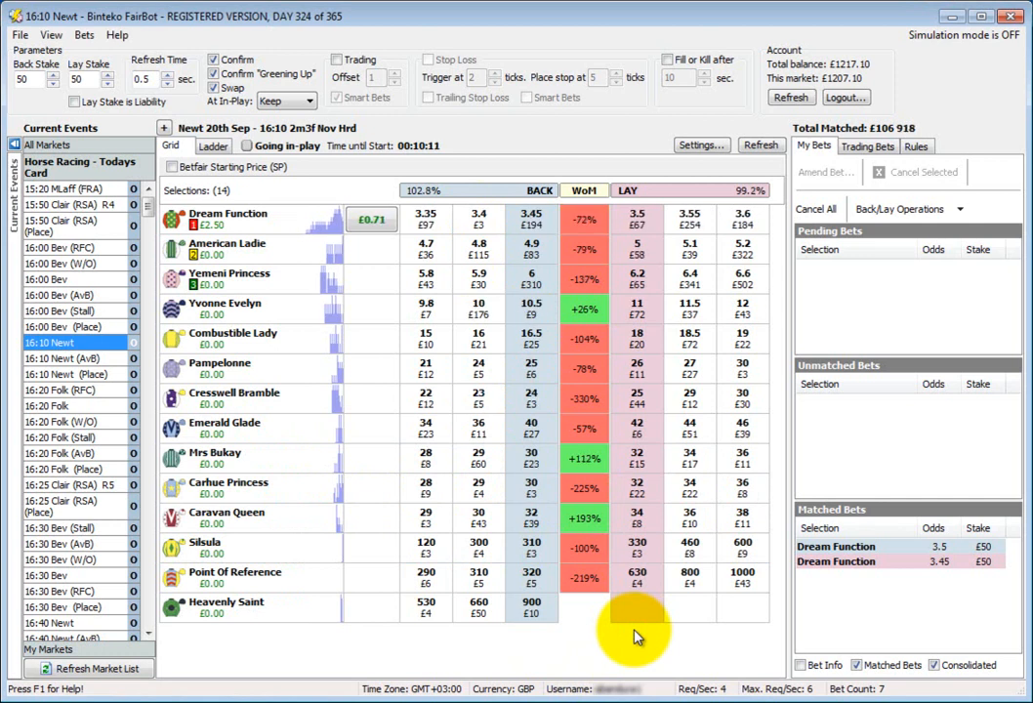
# Step: Turn off bet confirmation, lay Dream Function at 3.4 for £50 and back it at 3.45 for £50
pyautogui.click(234, 61)
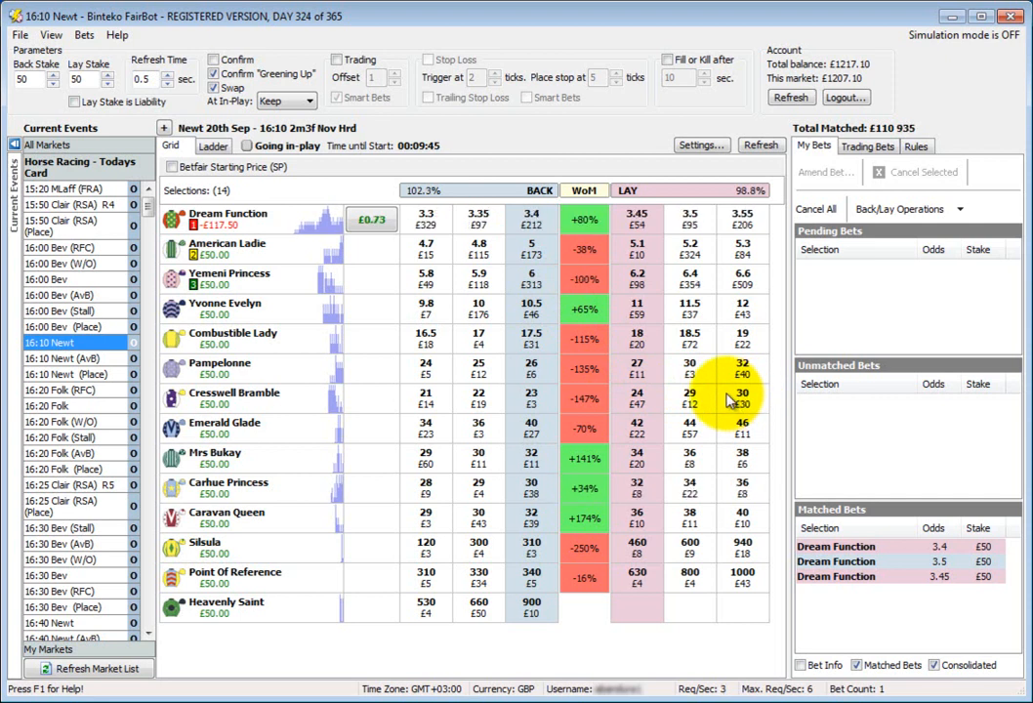
pyautogui.click(651, 226)
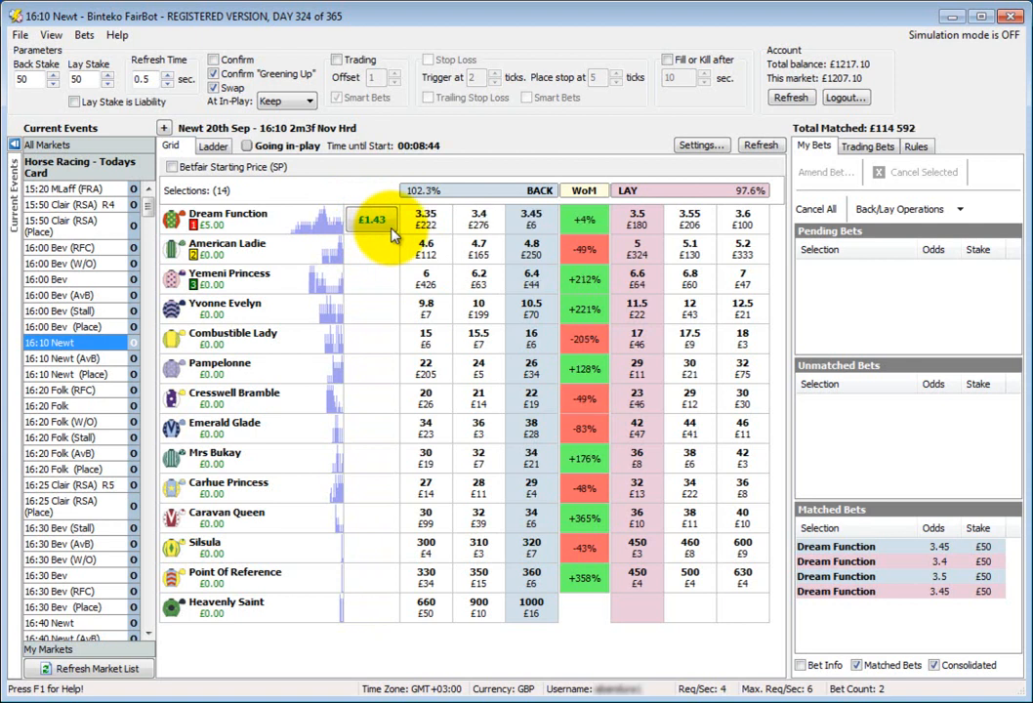
# Step: Lower the greening-up odds on Dream Function to 3.35, switch the bet to Live Odds and submit it
pyautogui.click(381, 222)
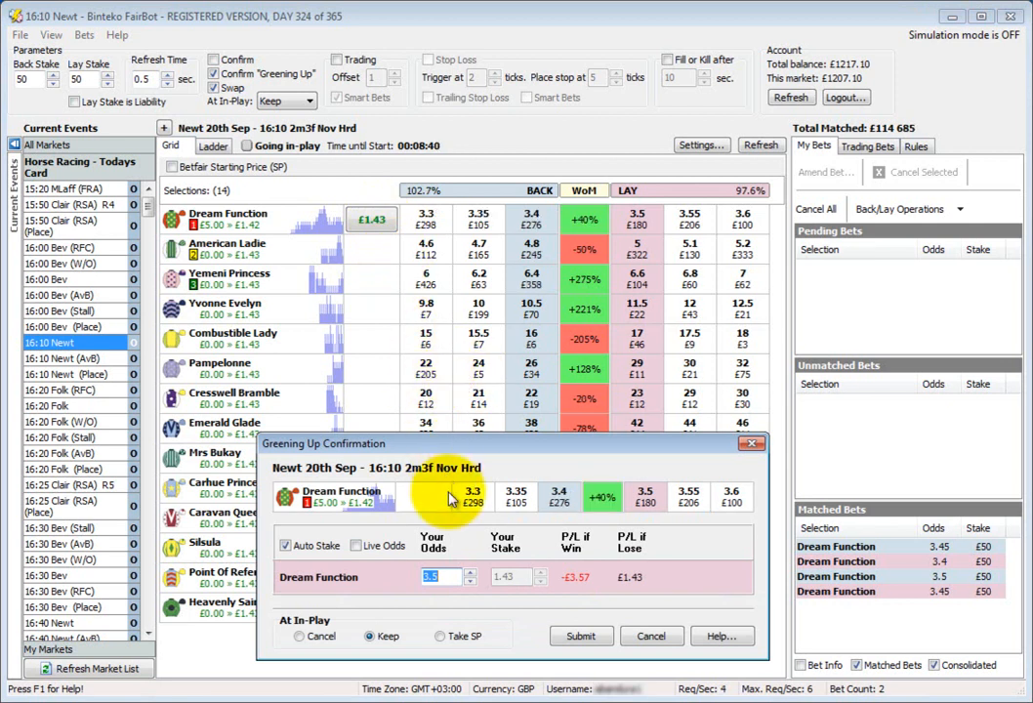
pyautogui.click(470, 577)
pyautogui.click(471, 582)
pyautogui.click(470, 582)
pyautogui.click(470, 583)
pyautogui.click(471, 583)
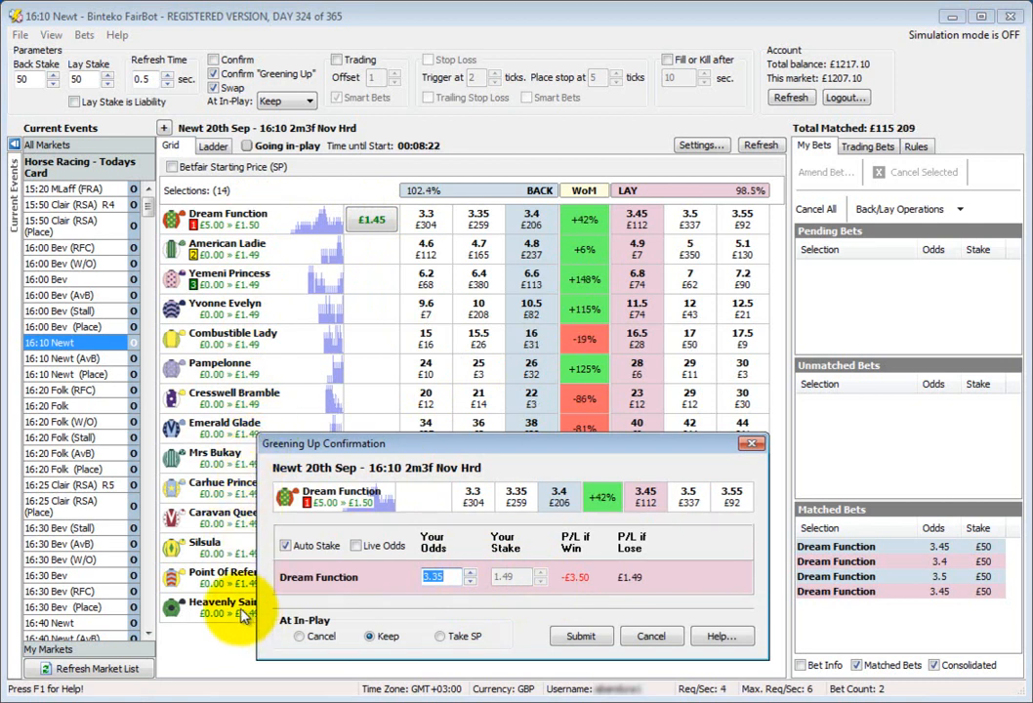
pyautogui.click(357, 545)
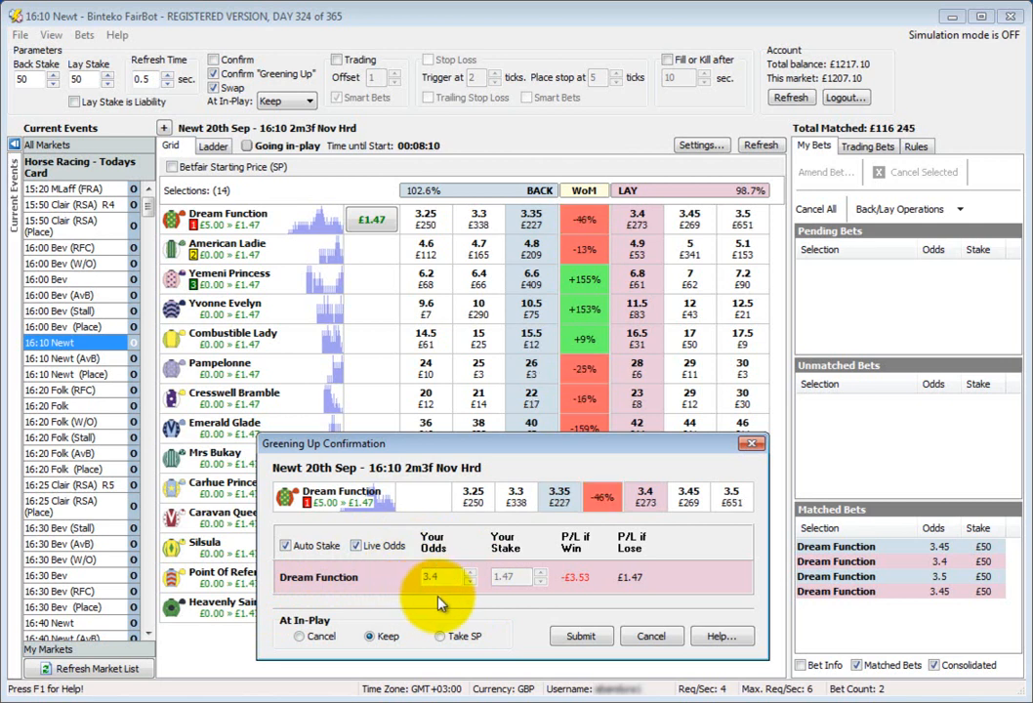
pyautogui.click(586, 638)
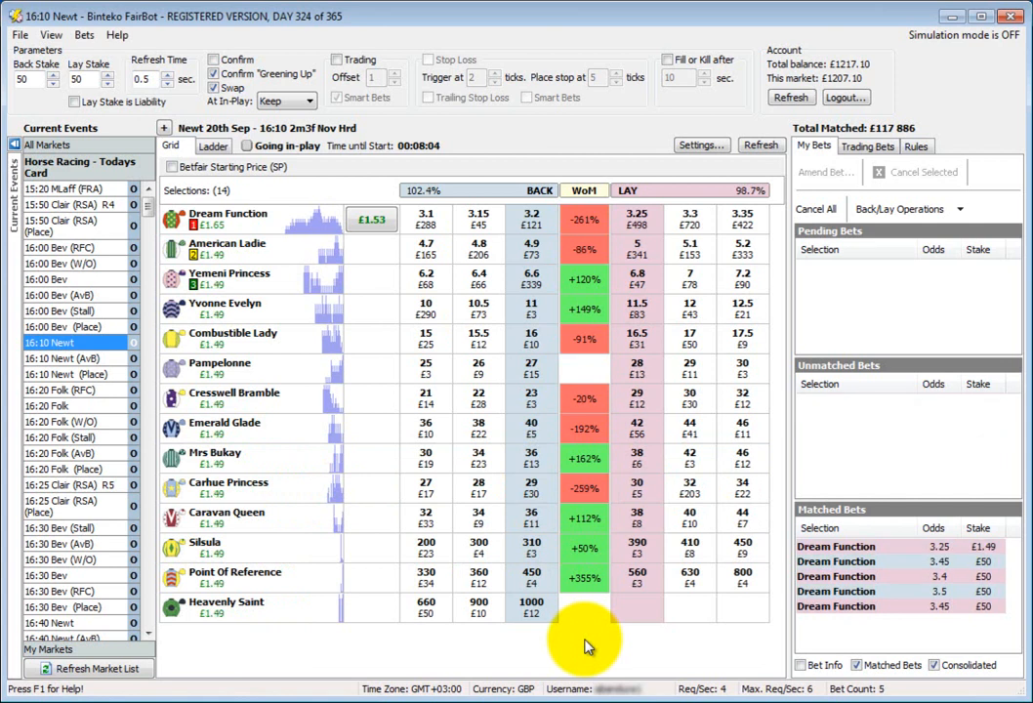
pyautogui.click(982, 548)
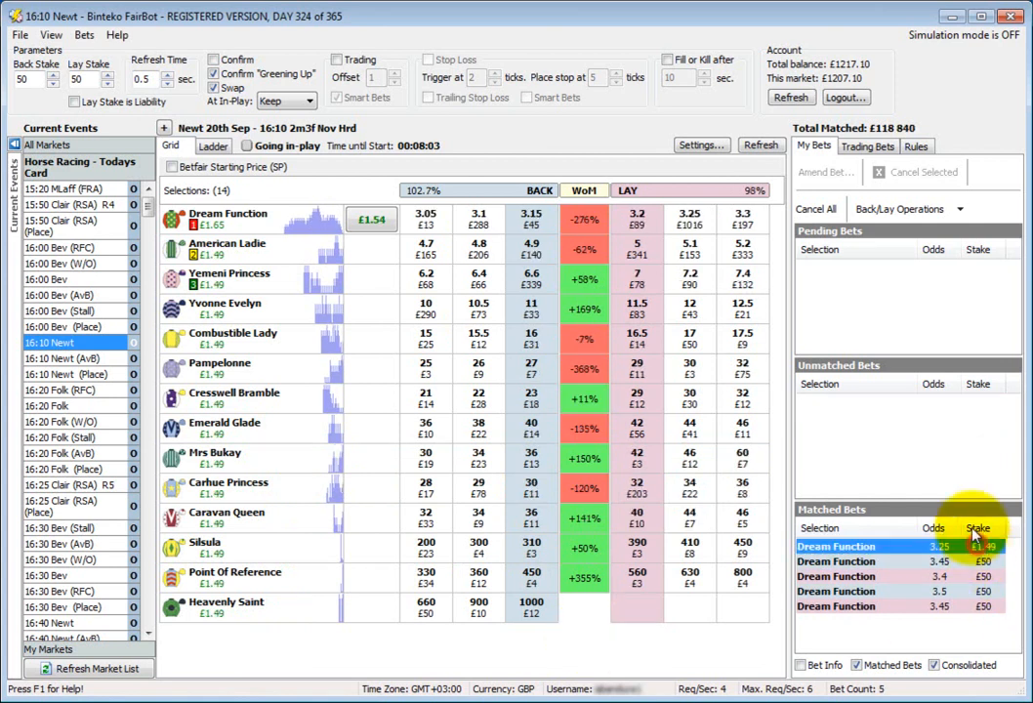
pyautogui.click(929, 461)
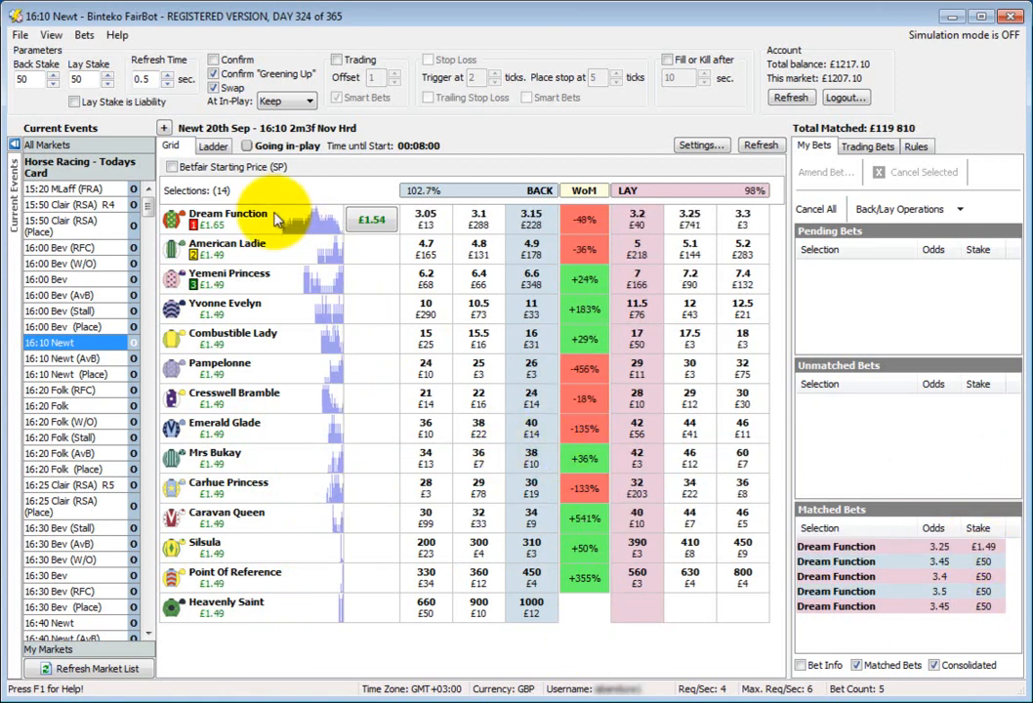
# Step: Green up the remaining uneven profit on Dream Function with a second Live Odds bet
pyautogui.moveTo(221, 252)
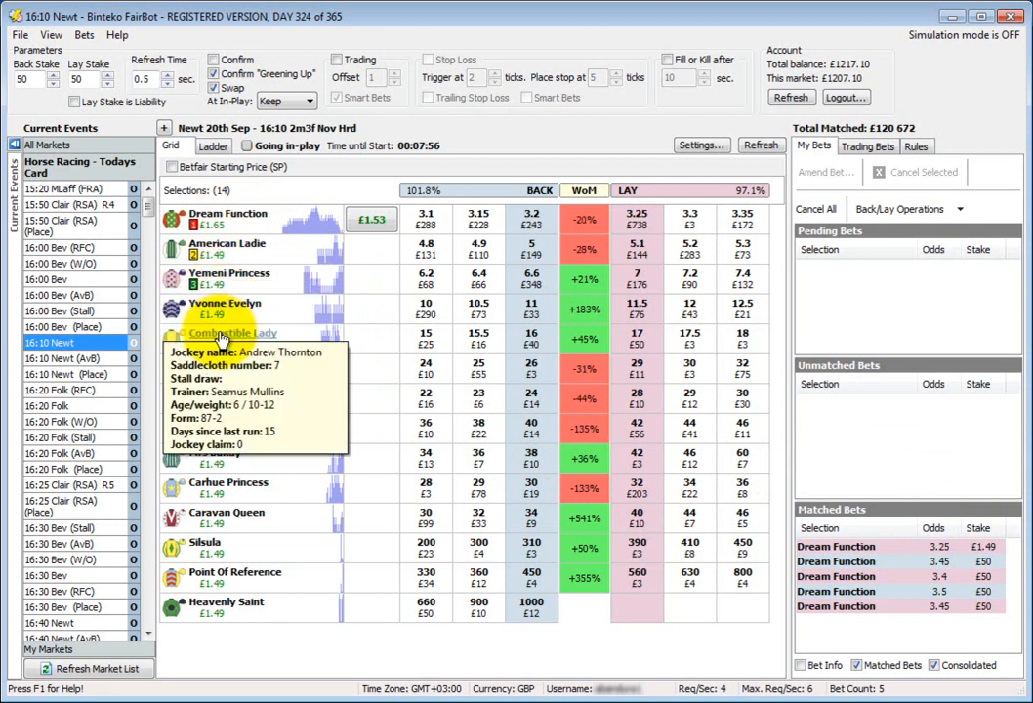
pyautogui.moveTo(246, 496)
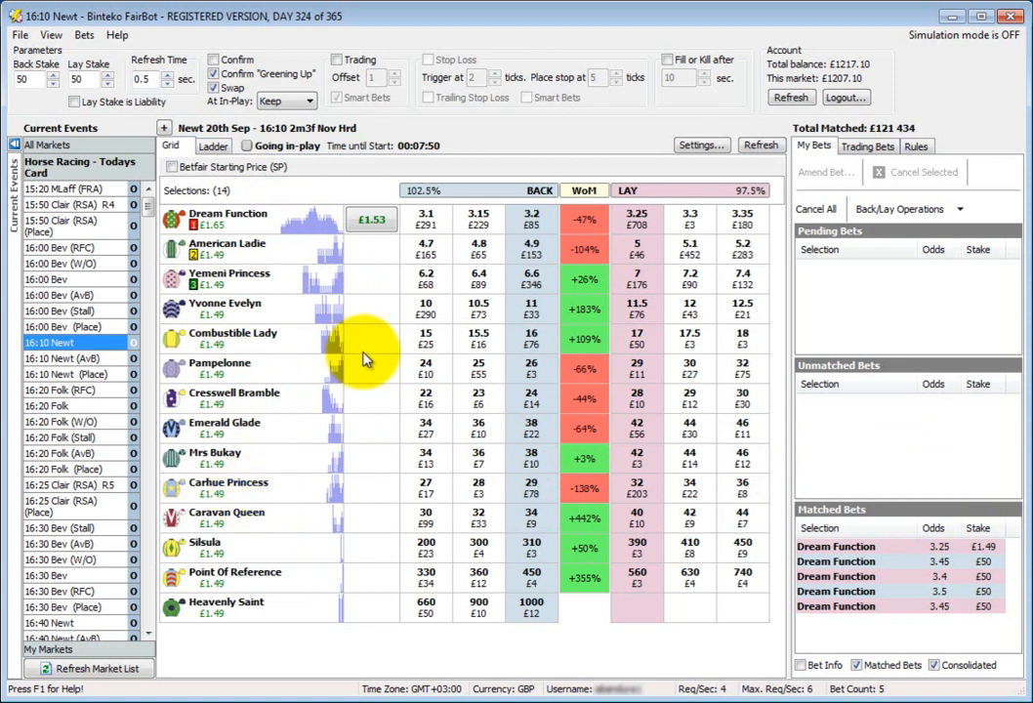
pyautogui.click(379, 223)
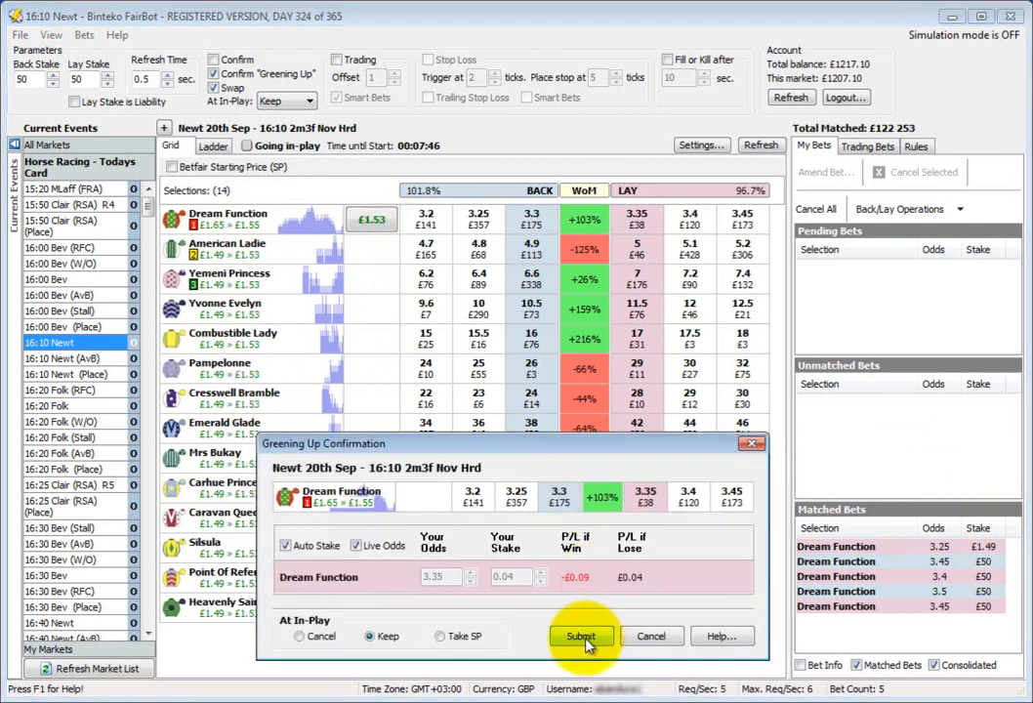
pyautogui.click(591, 638)
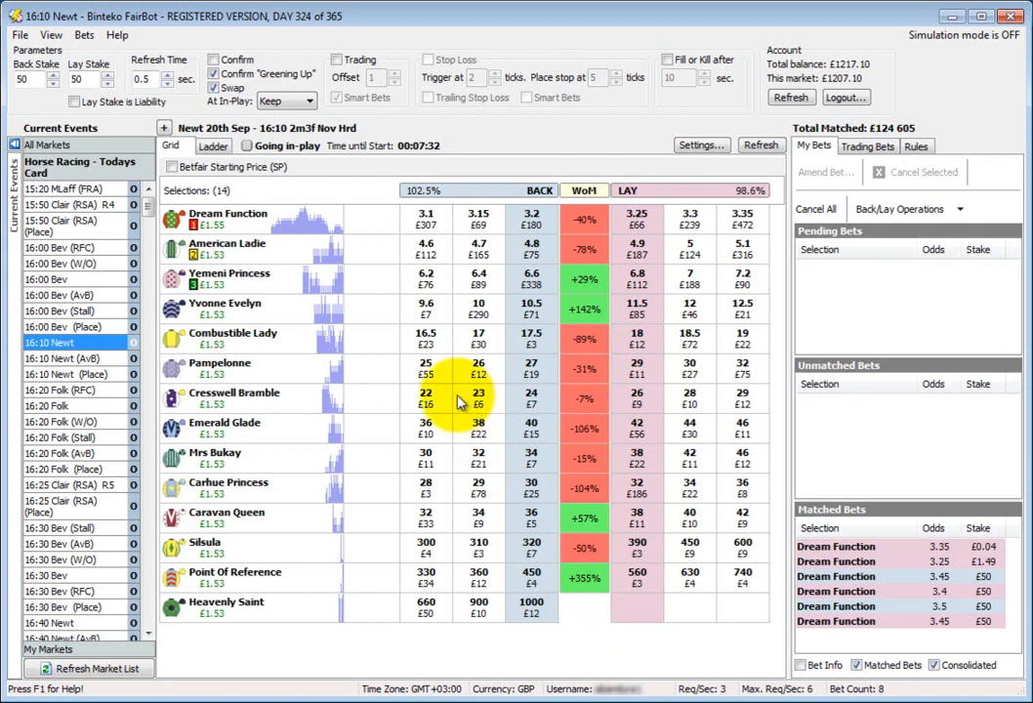
pyautogui.click(244, 78)
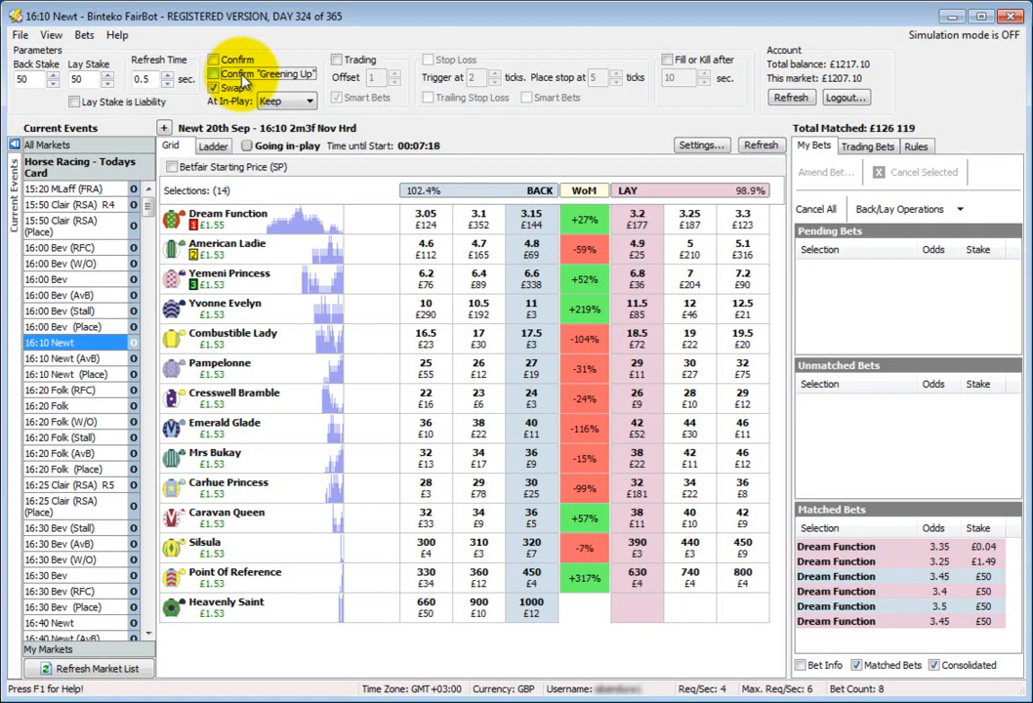
pyautogui.click(242, 78)
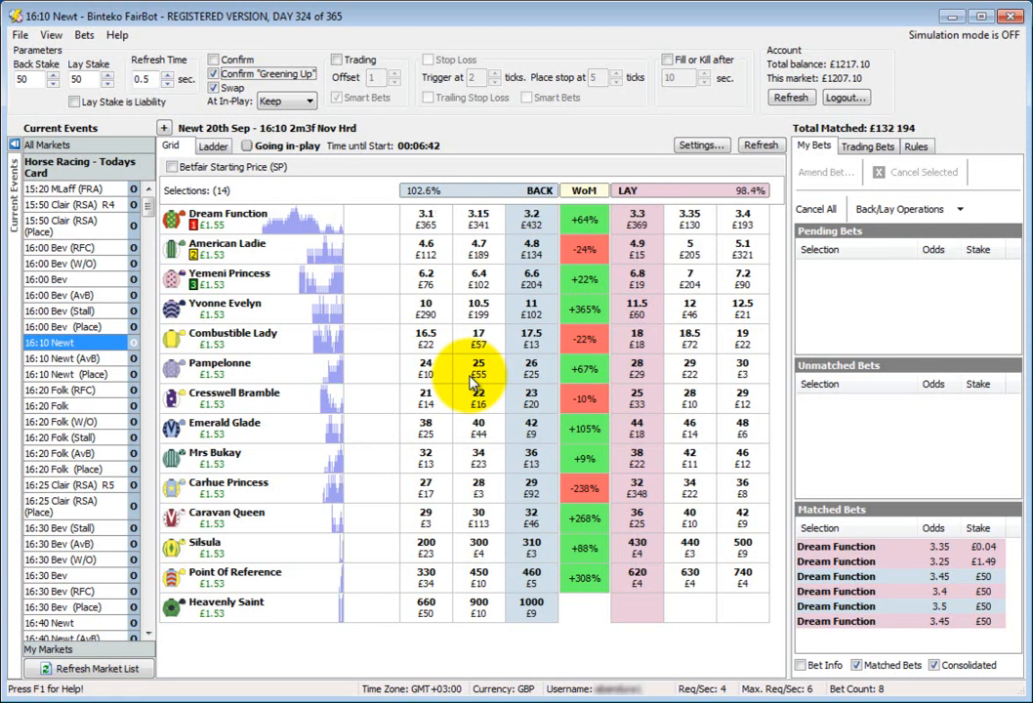
# Step: Open the 16:30 Bev market in ladder view and set its third ladder to Ashwaat
pyautogui.click(56, 576)
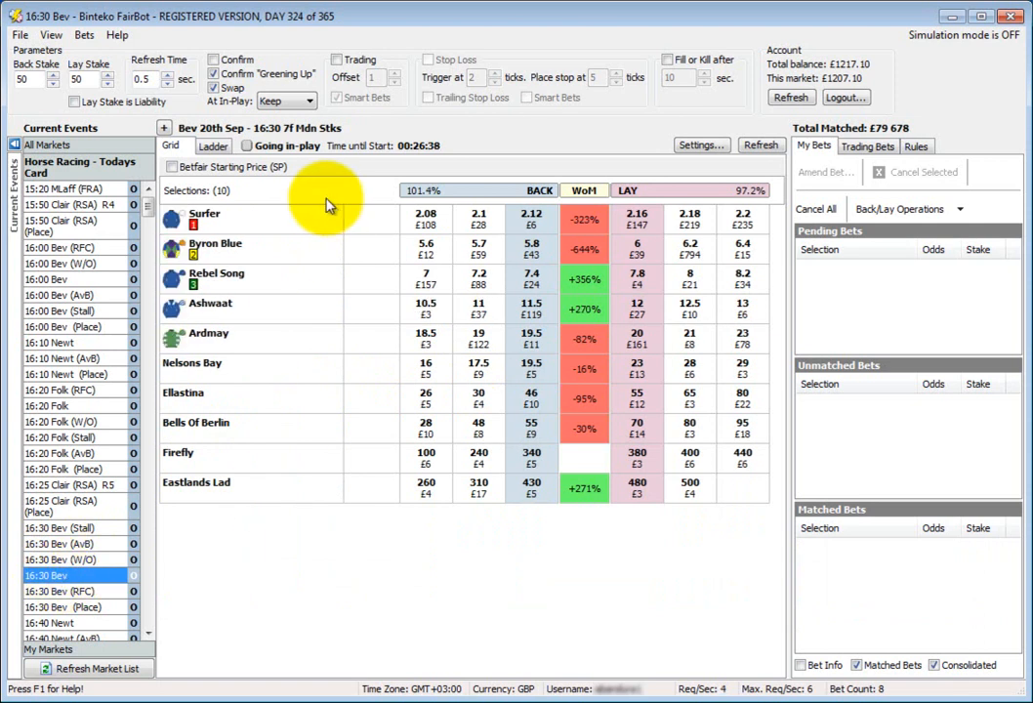
pyautogui.click(212, 146)
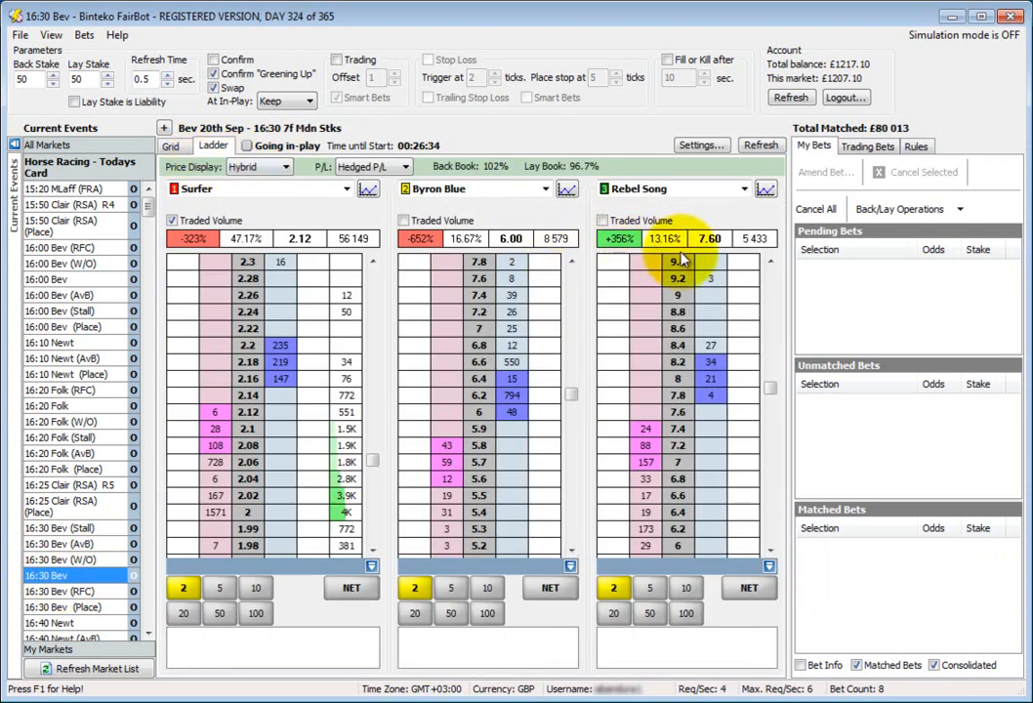
pyautogui.click(683, 191)
pyautogui.click(684, 191)
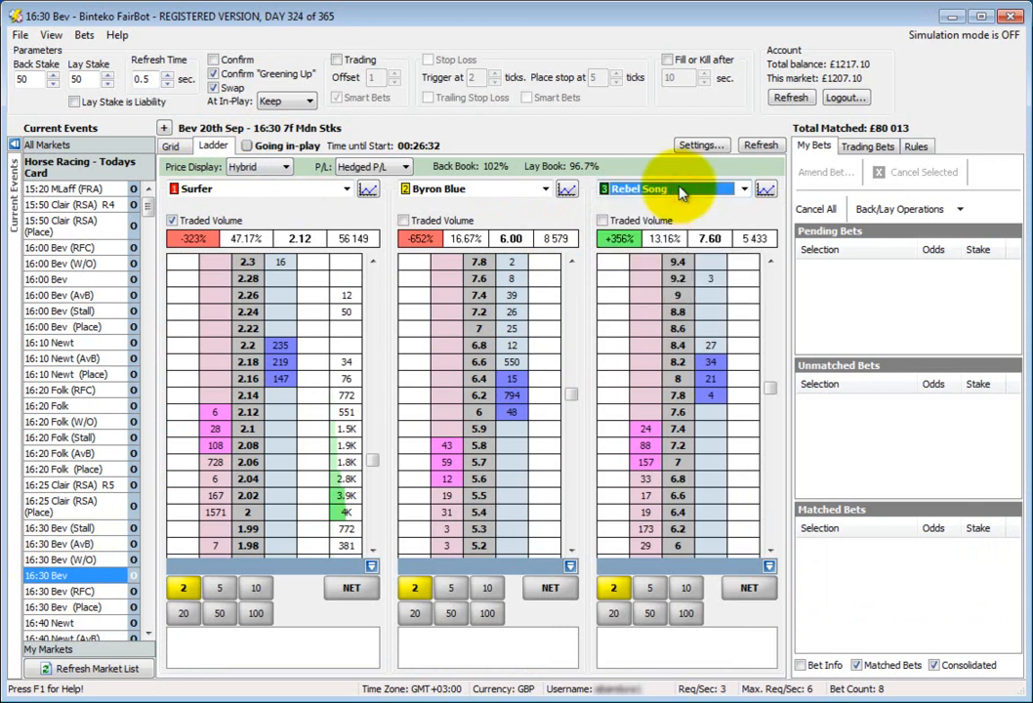
pyautogui.scroll(-1, 680, 189)
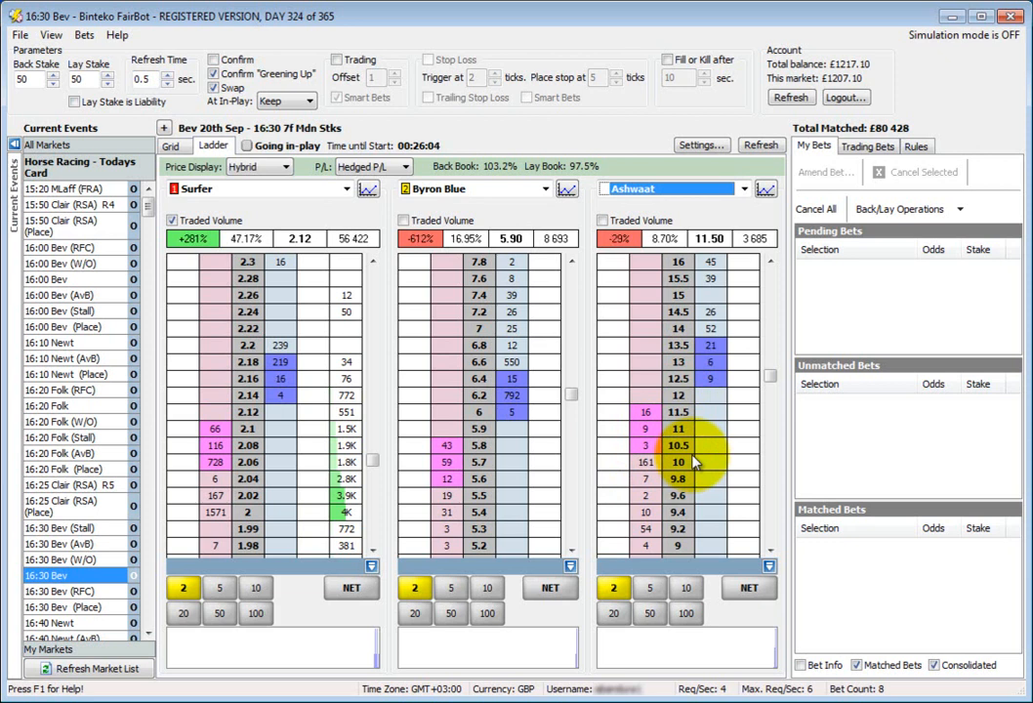
# Step: Set the greening up price behaviour in the options to use the most profitable price
pyautogui.click(50, 35)
pyautogui.click(56, 49)
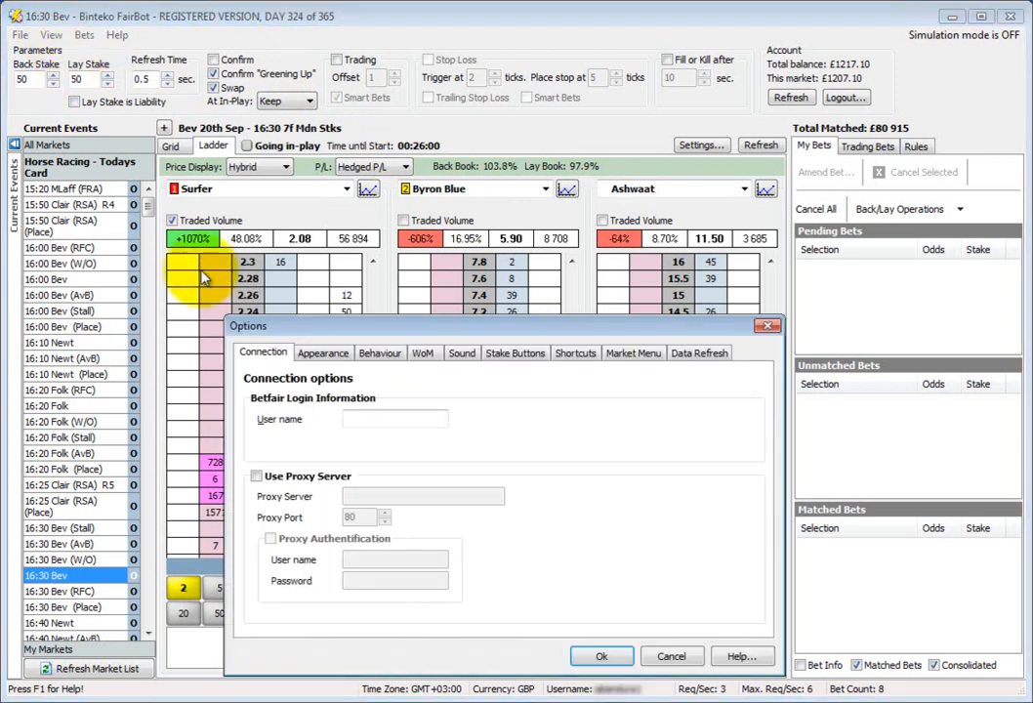
pyautogui.click(381, 353)
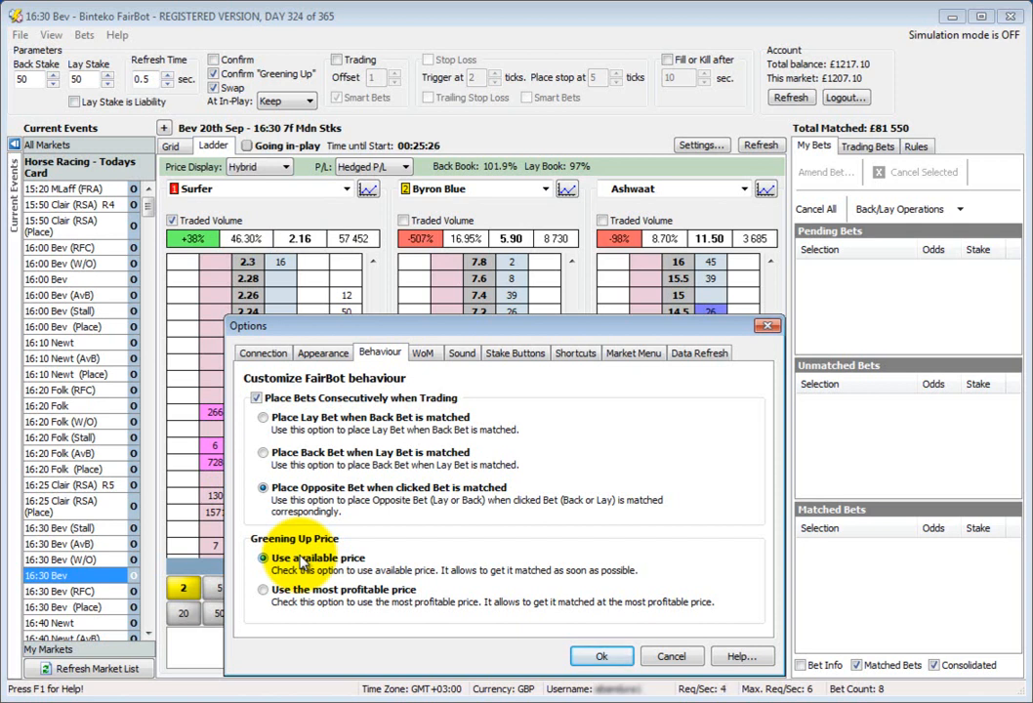
pyautogui.click(322, 592)
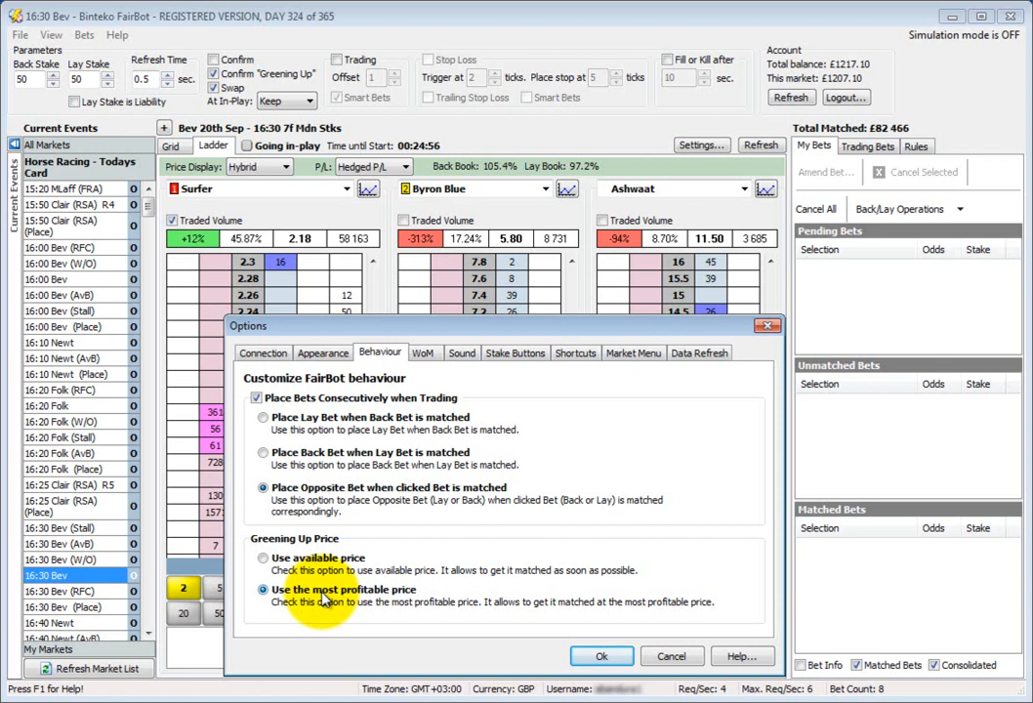
pyautogui.click(601, 659)
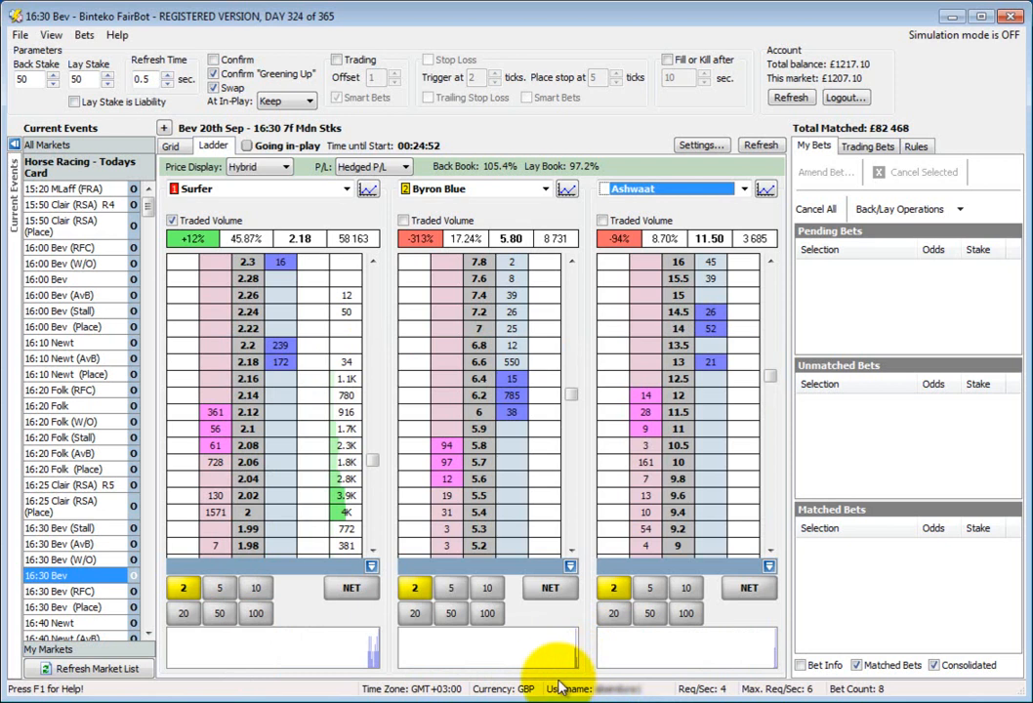
# Step: Turn on simulation mode and acknowledge the notice
pyautogui.click(20, 35)
pyautogui.click(44, 99)
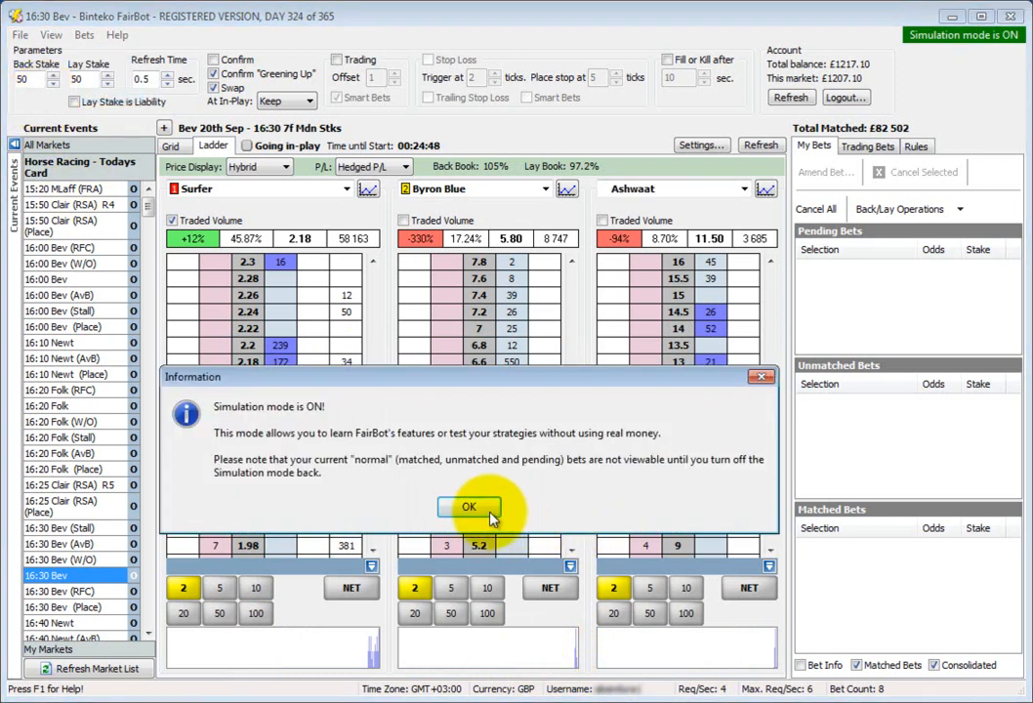
pyautogui.click(470, 445)
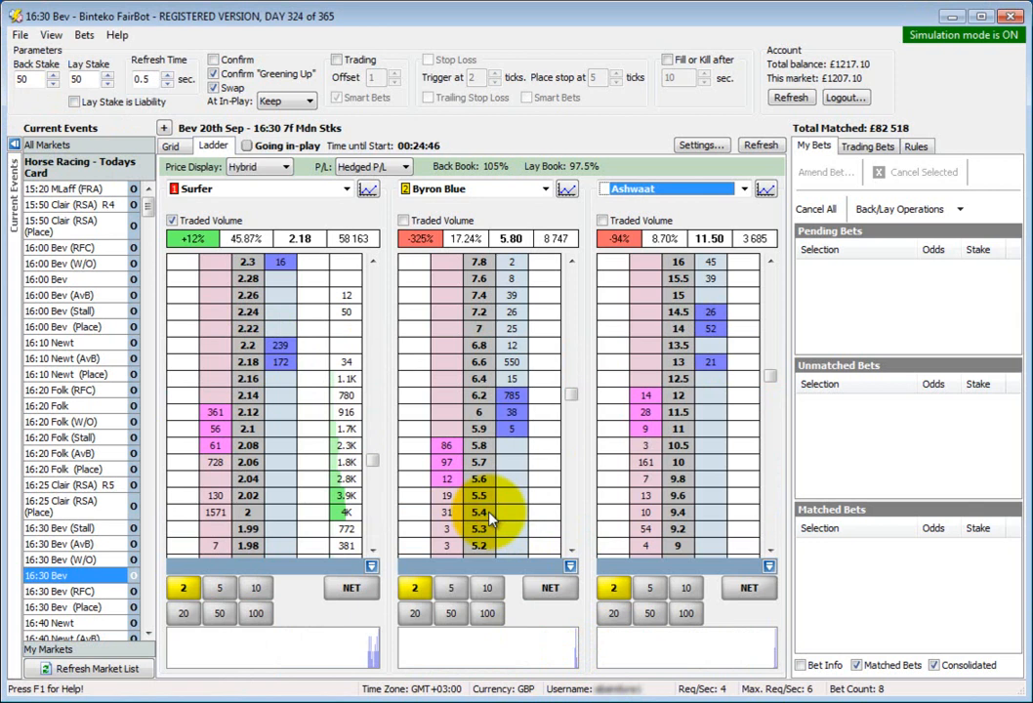
# Step: Turn off column swapping and lay Ashwaat at 13.5 in its ladder with a £20 stake
pyautogui.click(215, 88)
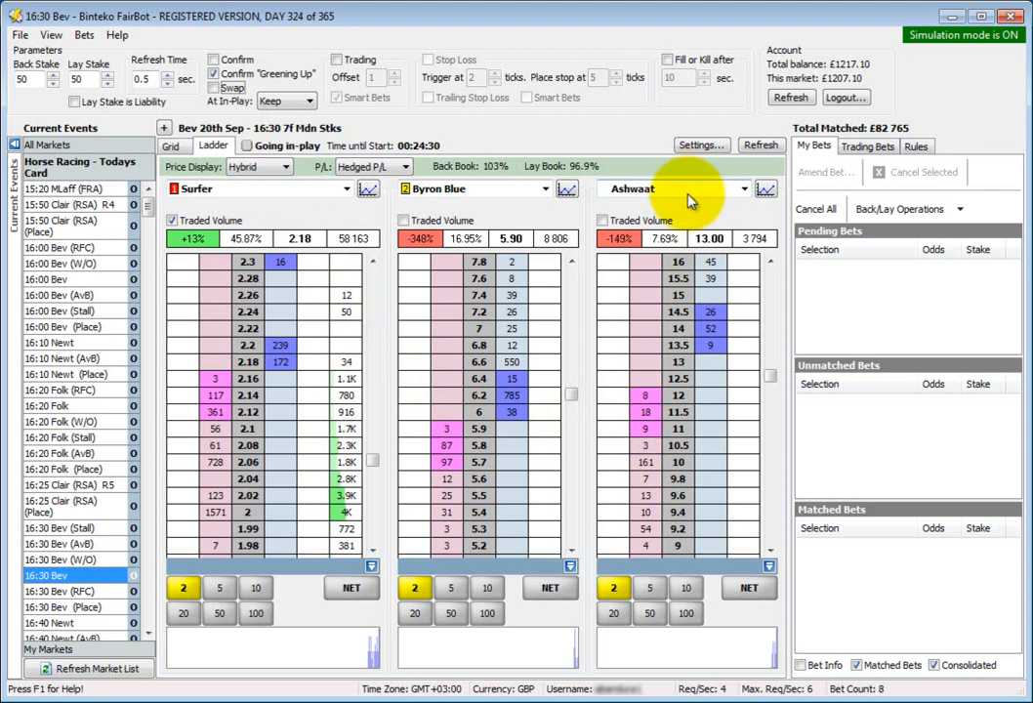
pyautogui.click(612, 613)
pyautogui.click(647, 346)
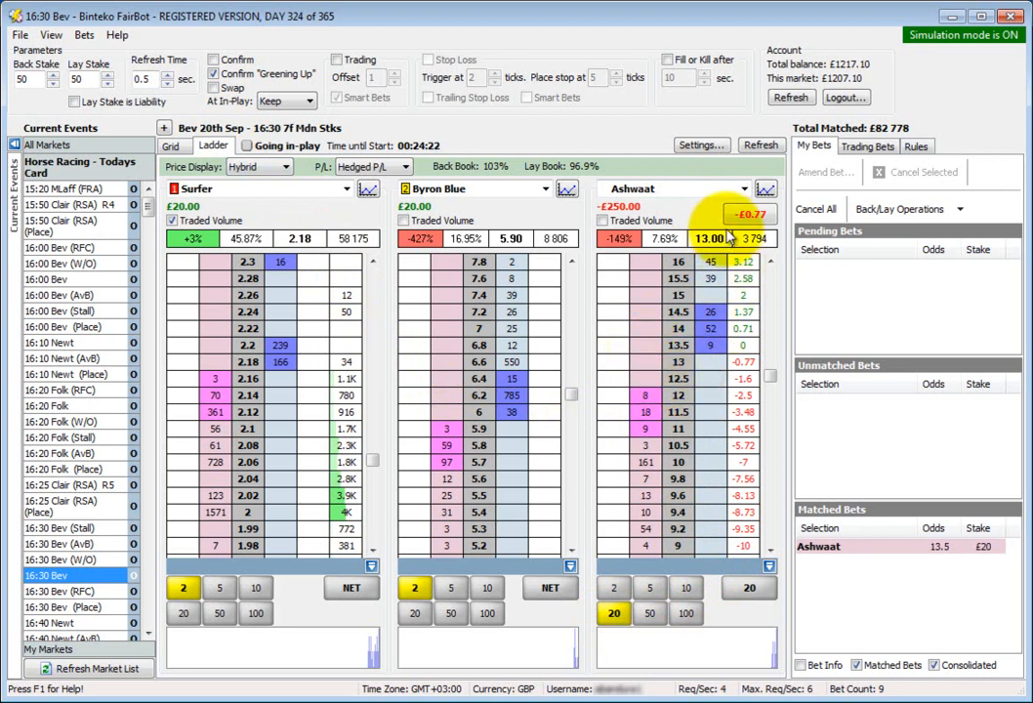
# Step: Submit a Live Odds greening-up back bet on Ashwaat at 13.5 for £20, then cancel all unmatched bets
pyautogui.click(760, 216)
pyautogui.moveTo(620, 561); pyautogui.dragTo(401, 417)
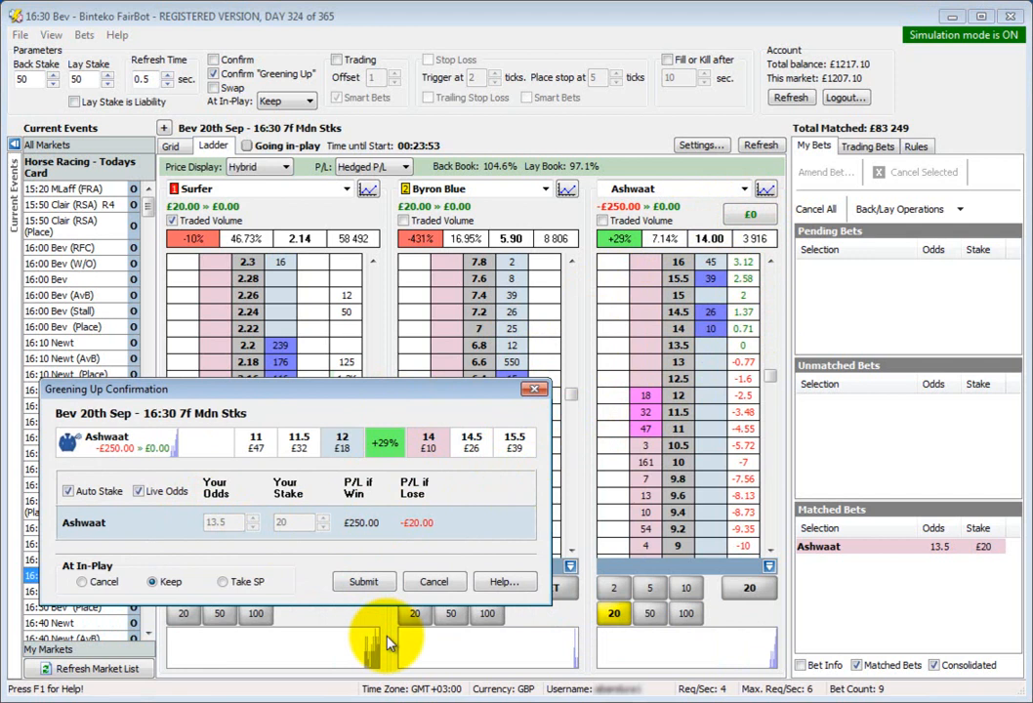
pyautogui.click(366, 581)
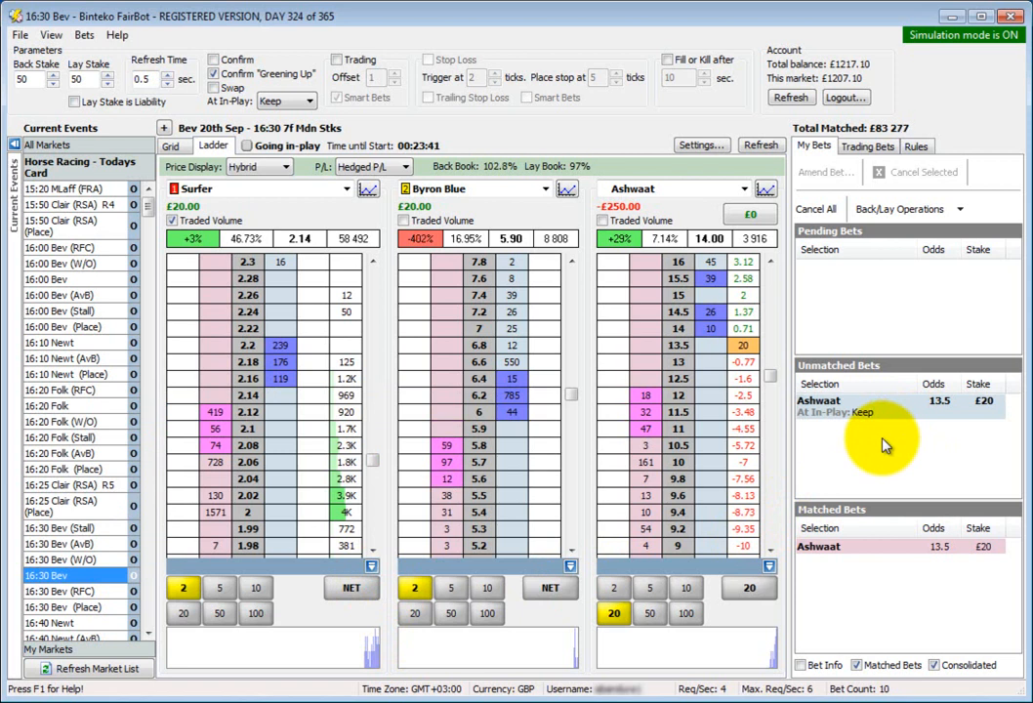
pyautogui.click(830, 211)
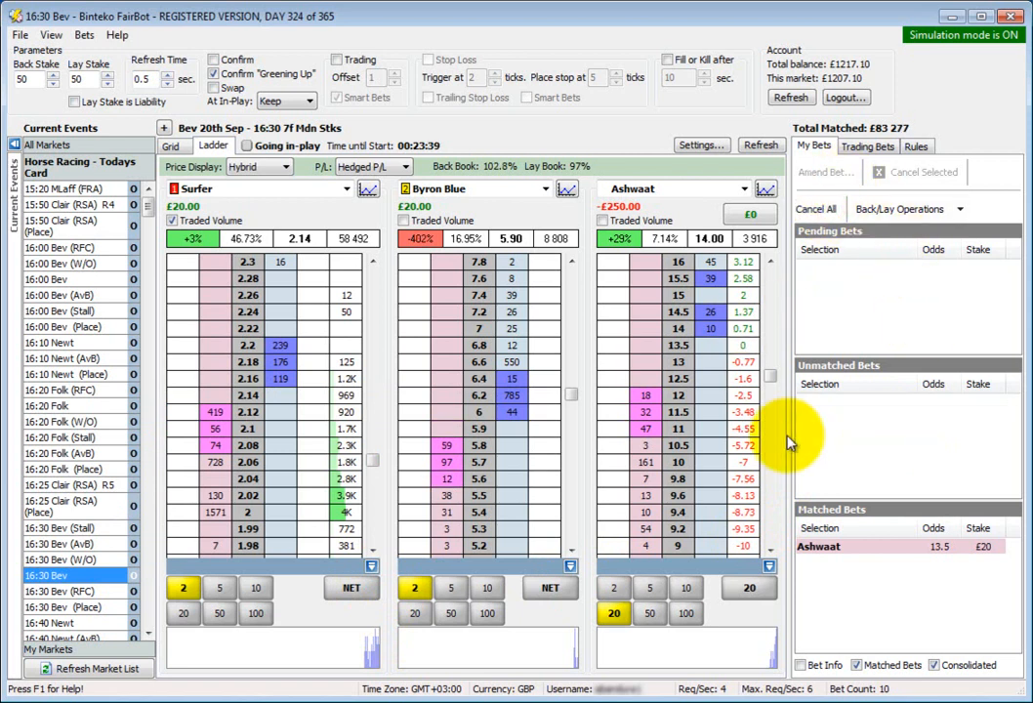
# Step: Set the greening up price behaviour in the options to use the available price
pyautogui.click(51, 35)
pyautogui.click(65, 56)
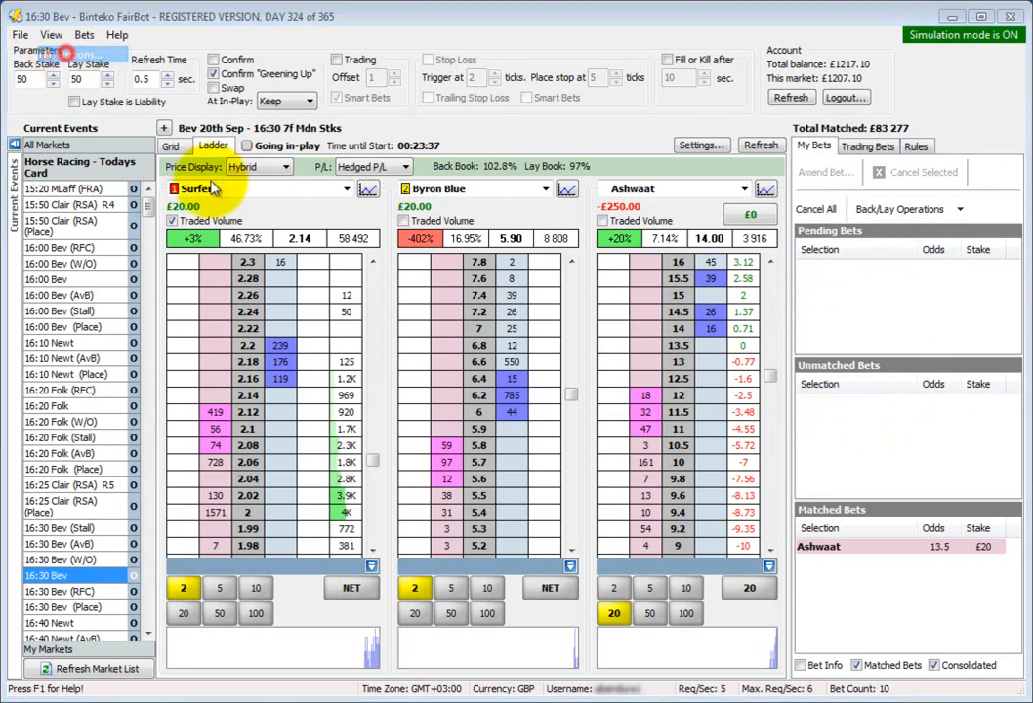
pyautogui.click(381, 351)
pyautogui.click(263, 557)
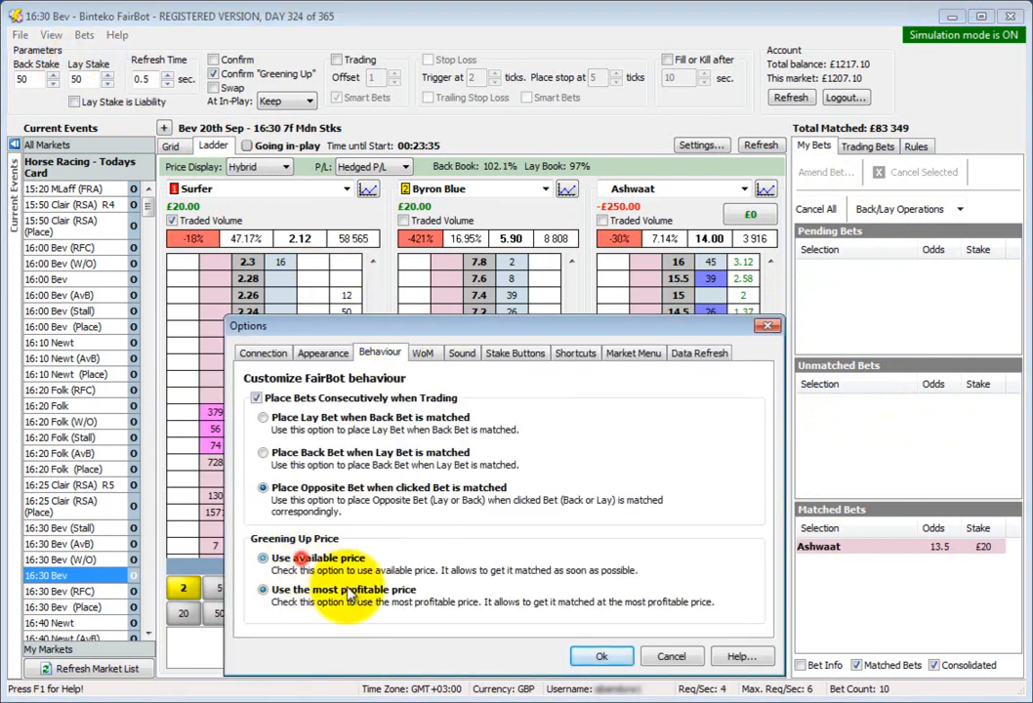
pyautogui.click(601, 656)
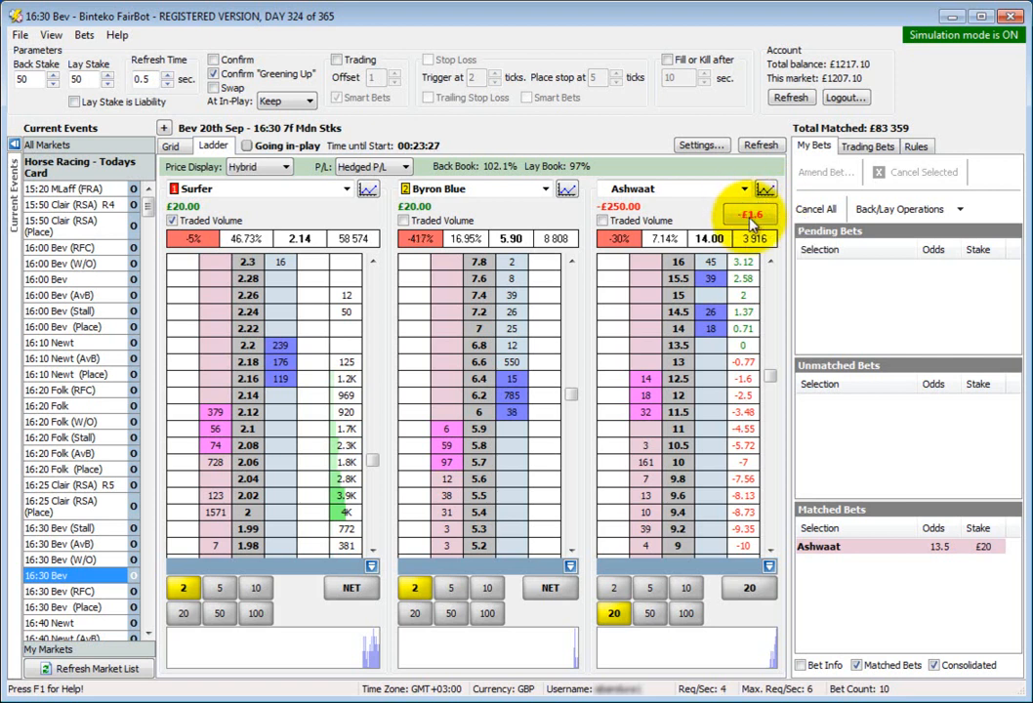
# Step: Green up Ashwaat with a Live Odds back bet at 12.5 for £21.6
pyautogui.click(751, 214)
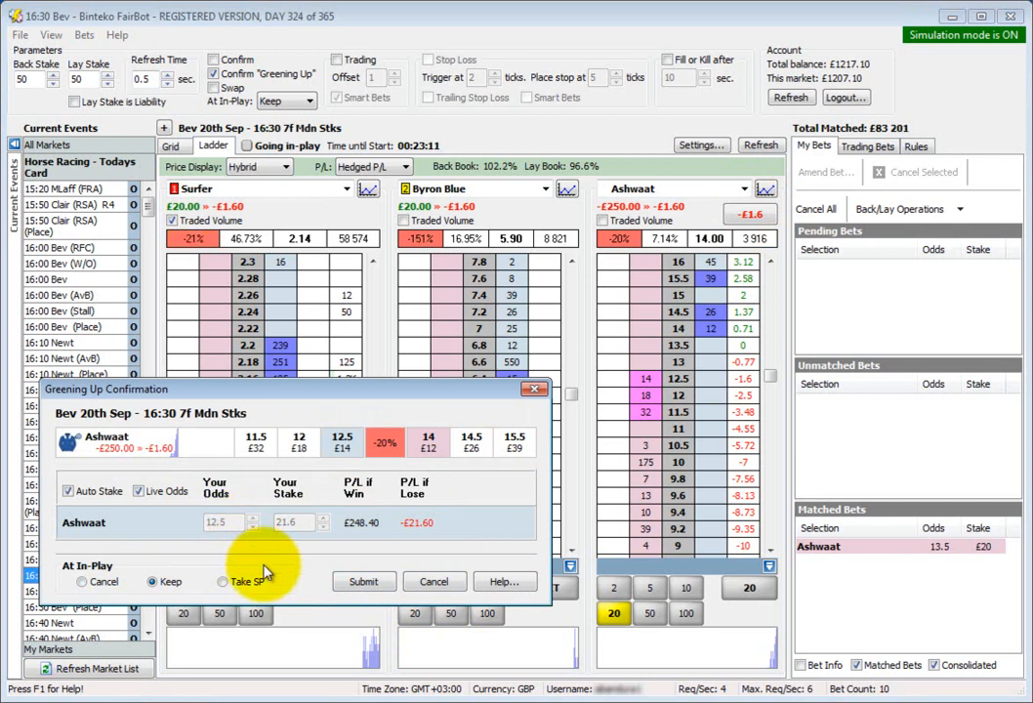
pyautogui.click(363, 581)
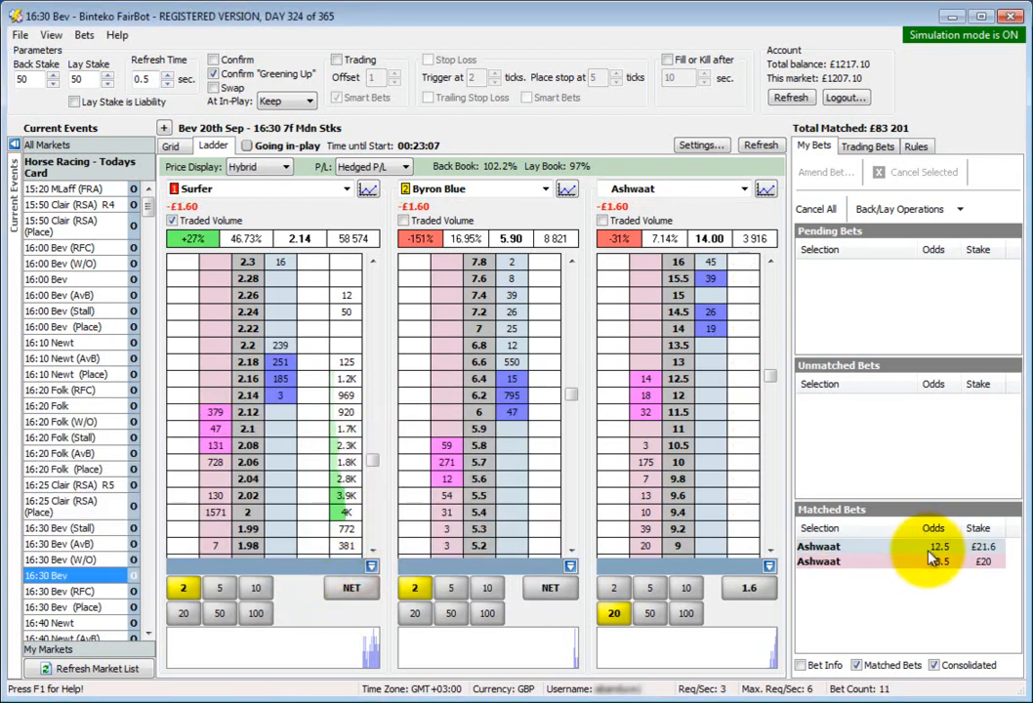
pyautogui.click(917, 566)
pyautogui.click(908, 582)
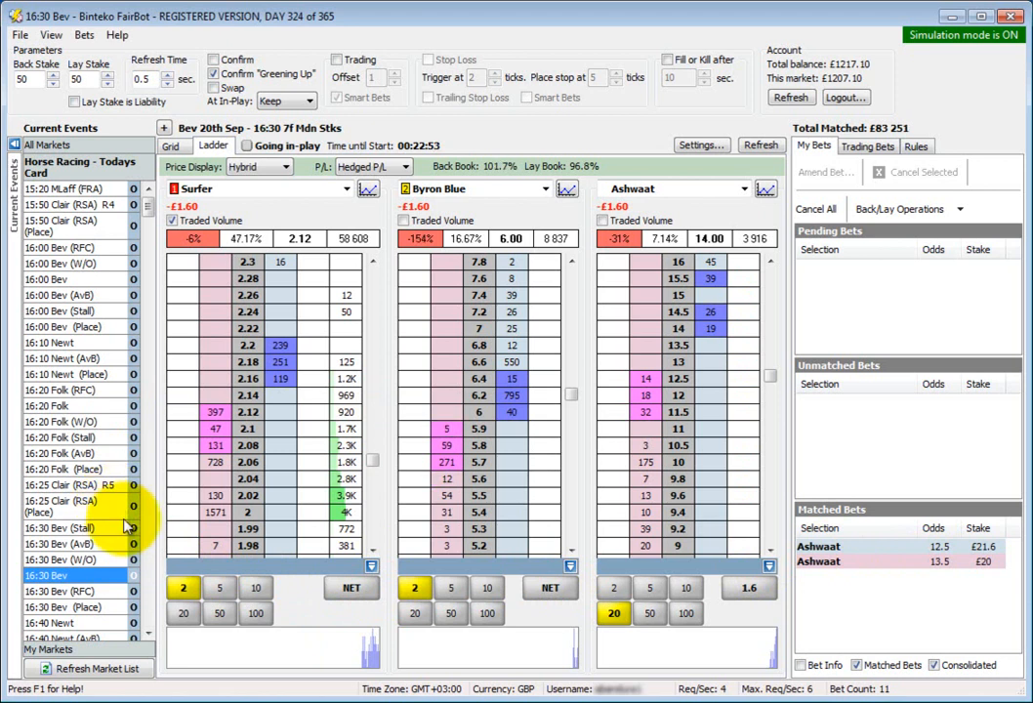
# Step: Open the 16:20 Folk market and turn off simulation mode
pyautogui.click(84, 408)
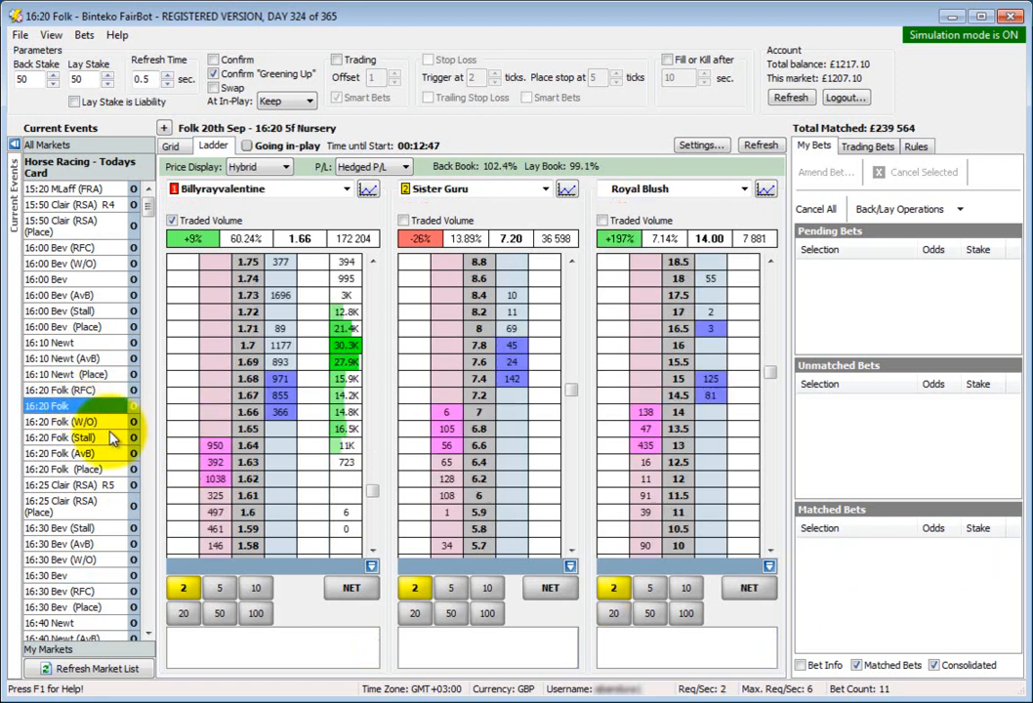
pyautogui.click(20, 34)
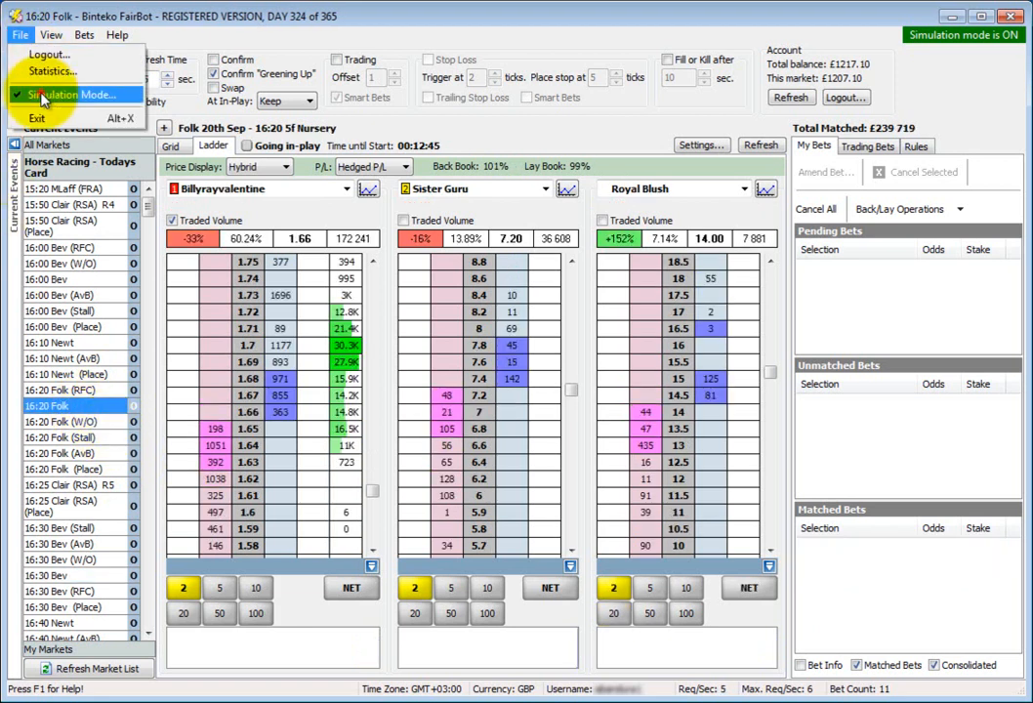
pyautogui.click(49, 93)
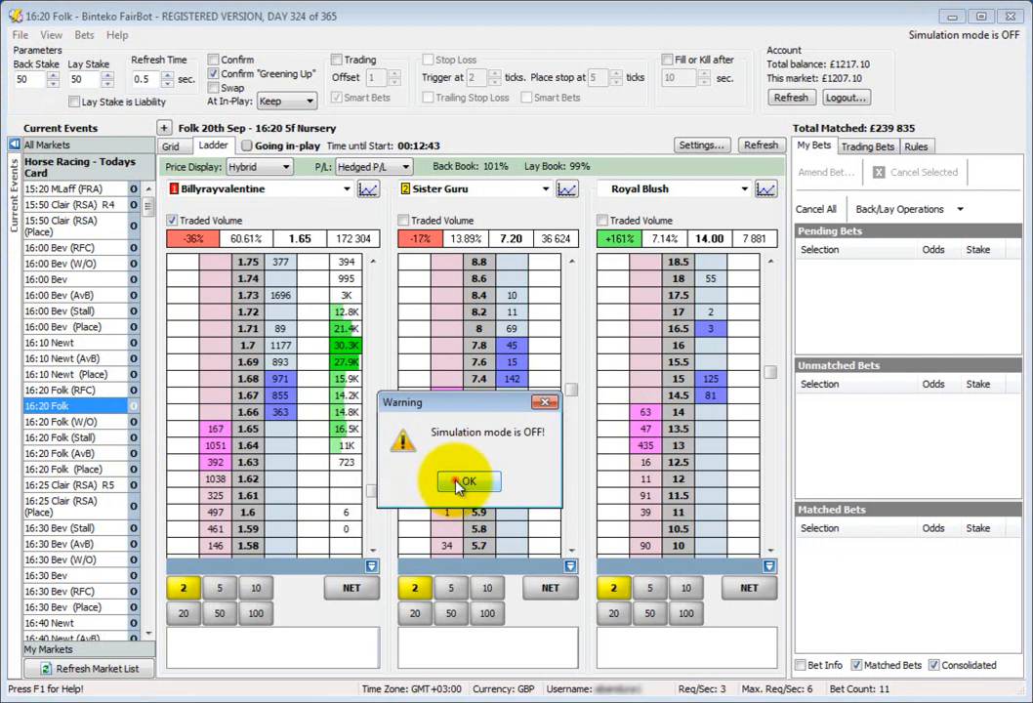
pyautogui.click(464, 481)
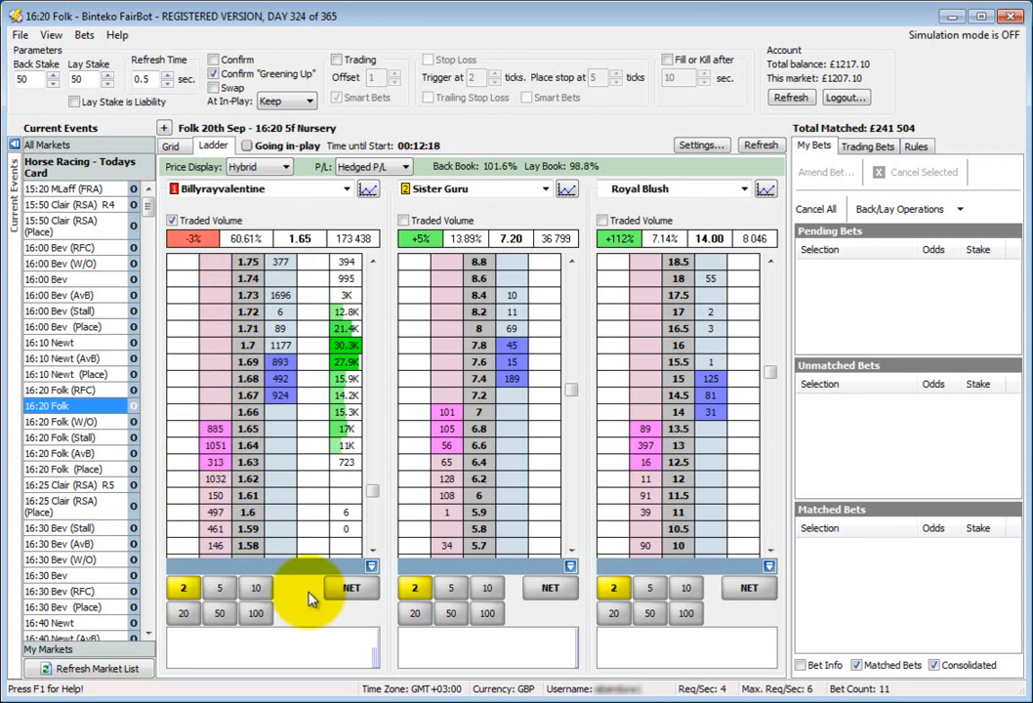
# Step: With a £100 stake, lay Billyrayvalentine at 1.66 and back it at 1.67 in its ladder
pyautogui.click(258, 615)
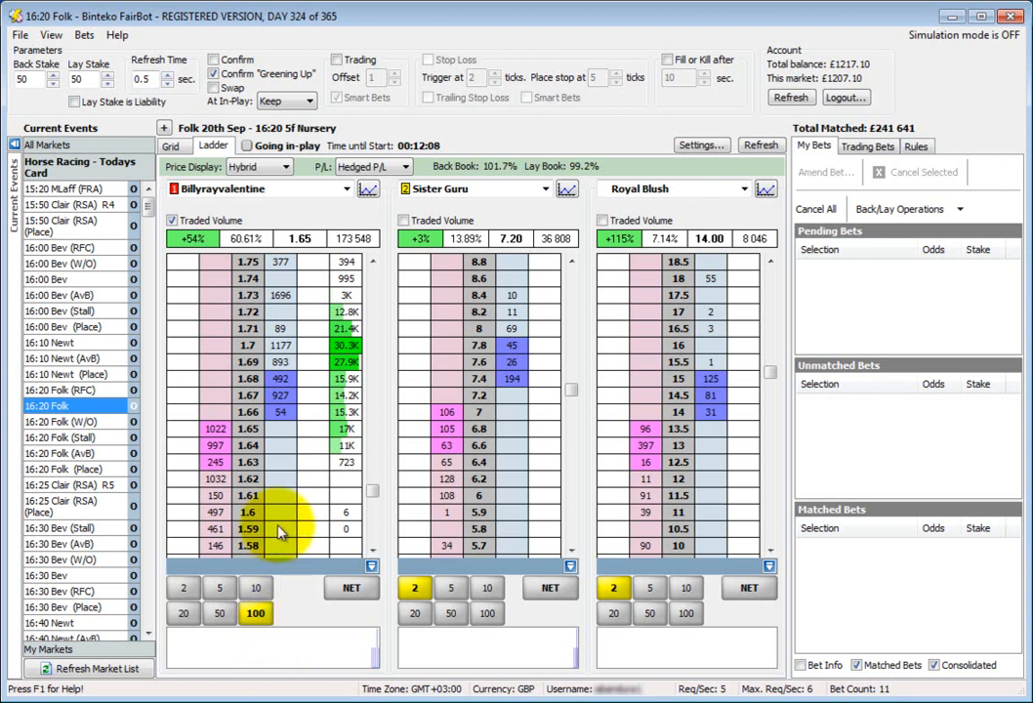
pyautogui.click(215, 415)
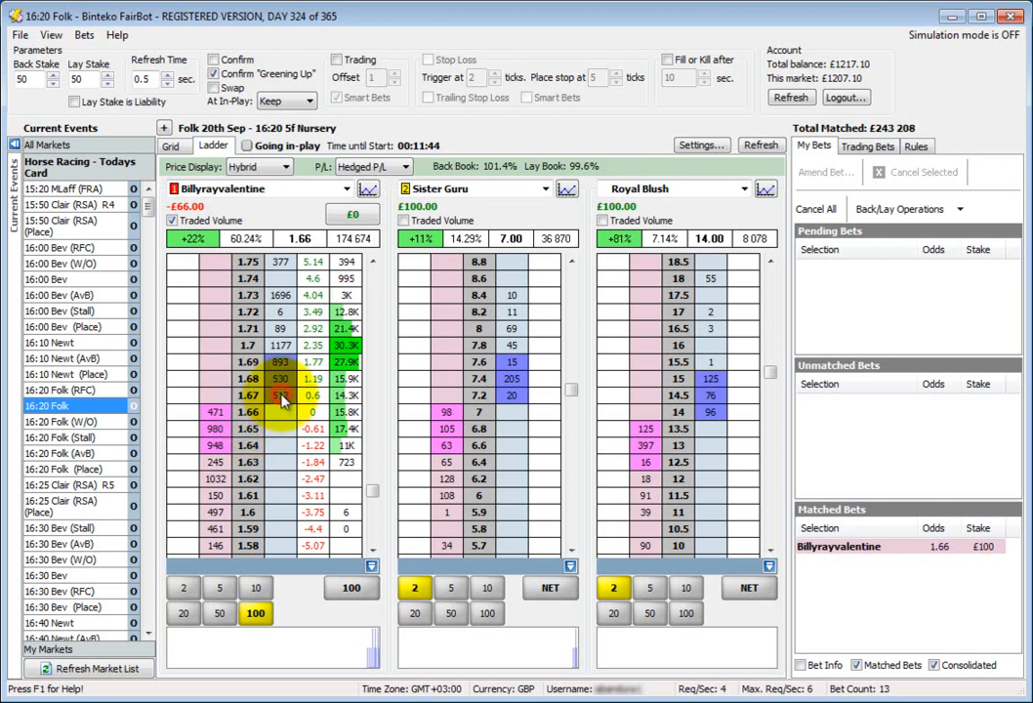
pyautogui.click(282, 401)
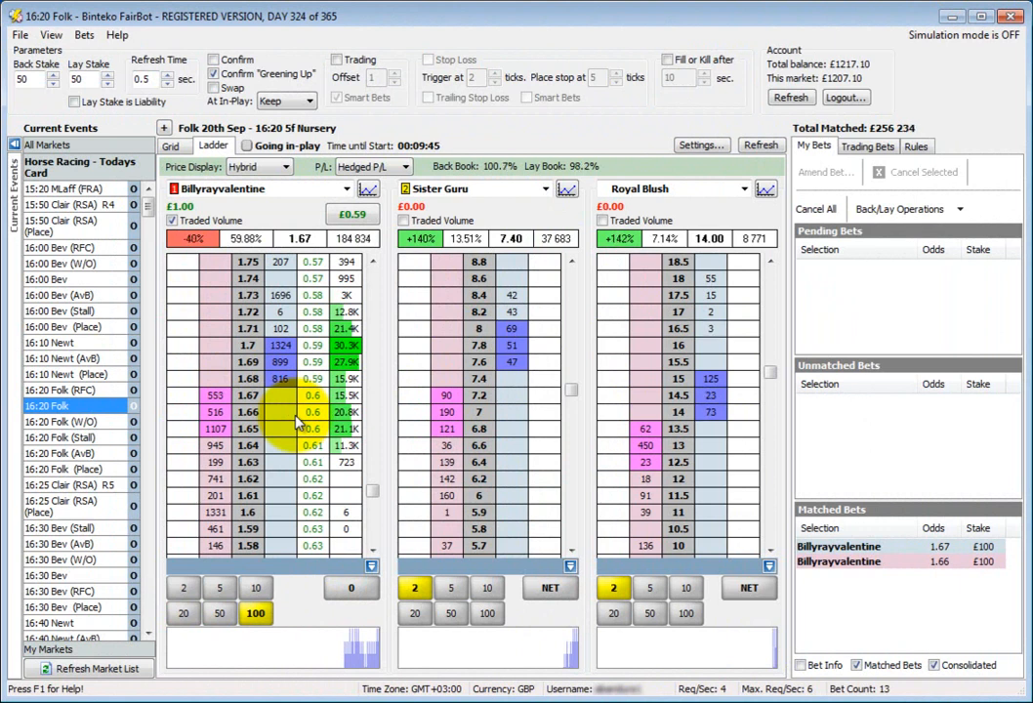
# Step: Keep traded volume shown for Billyrayvalentine and select Hedged P/L as the ladder's profit and loss display
pyautogui.click(172, 220)
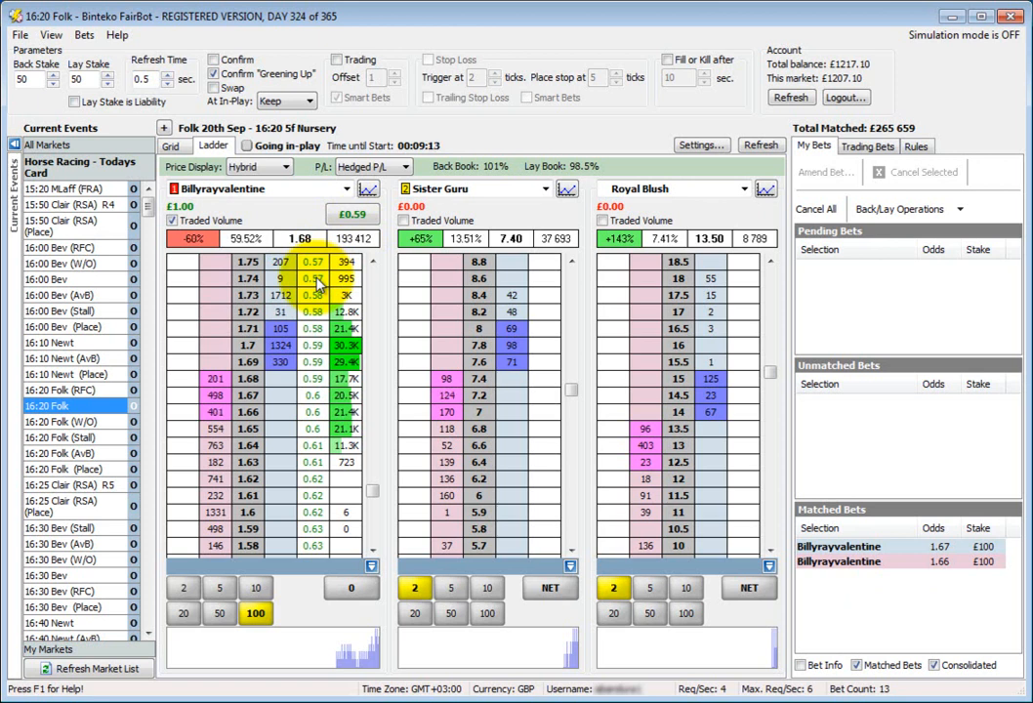
pyautogui.click(392, 169)
pyautogui.click(379, 212)
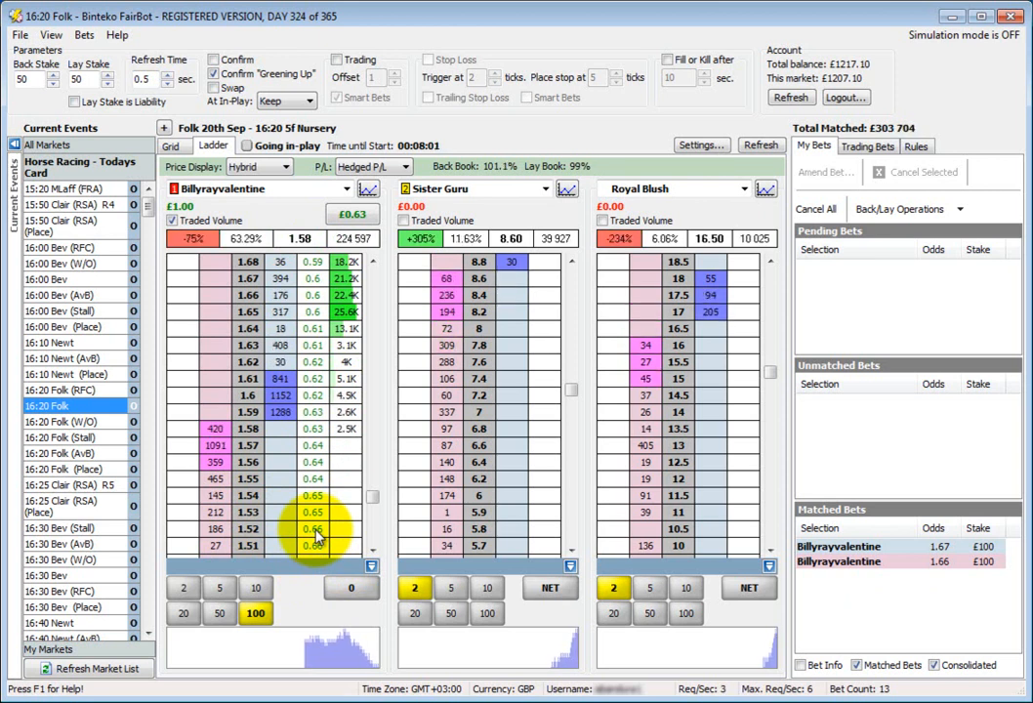
# Step: Prepare a greening-up lay bet on Billyrayvalentine at 1.52, select its £0.66 stake and cancel without submitting
pyautogui.click(315, 530)
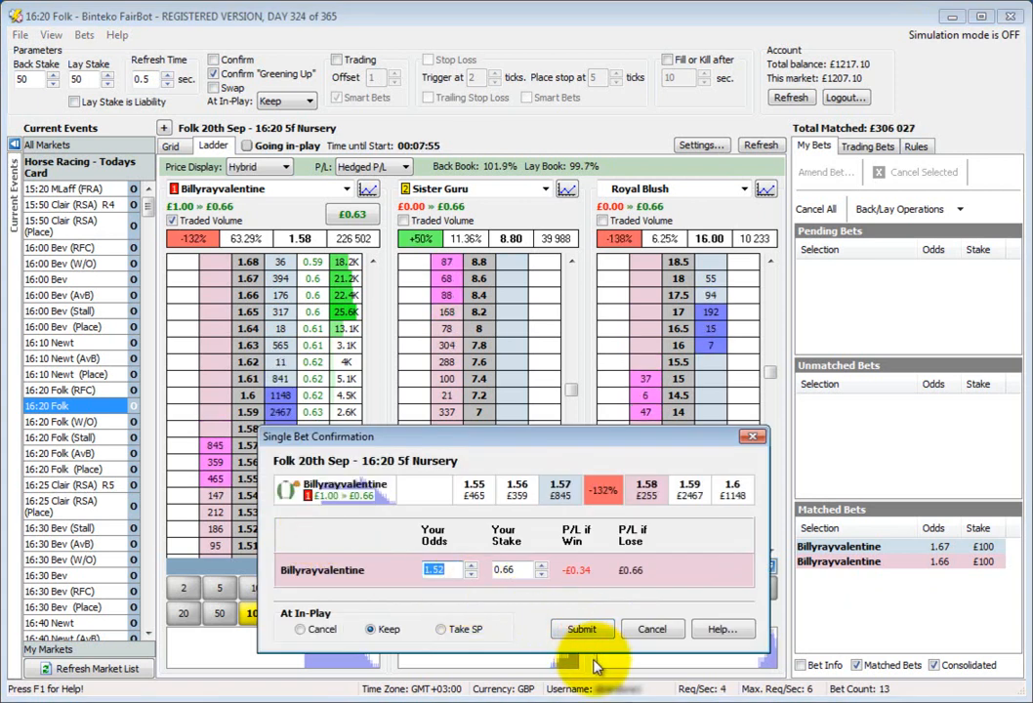
pyautogui.click(517, 573)
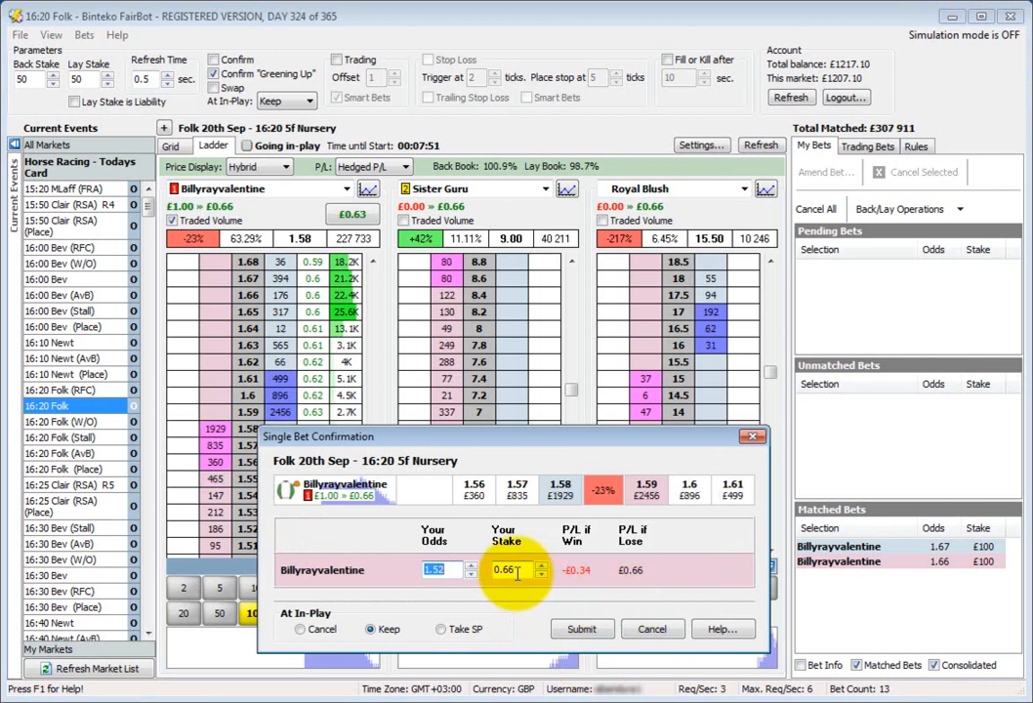
pyautogui.moveTo(516, 573); pyautogui.dragTo(498, 574)
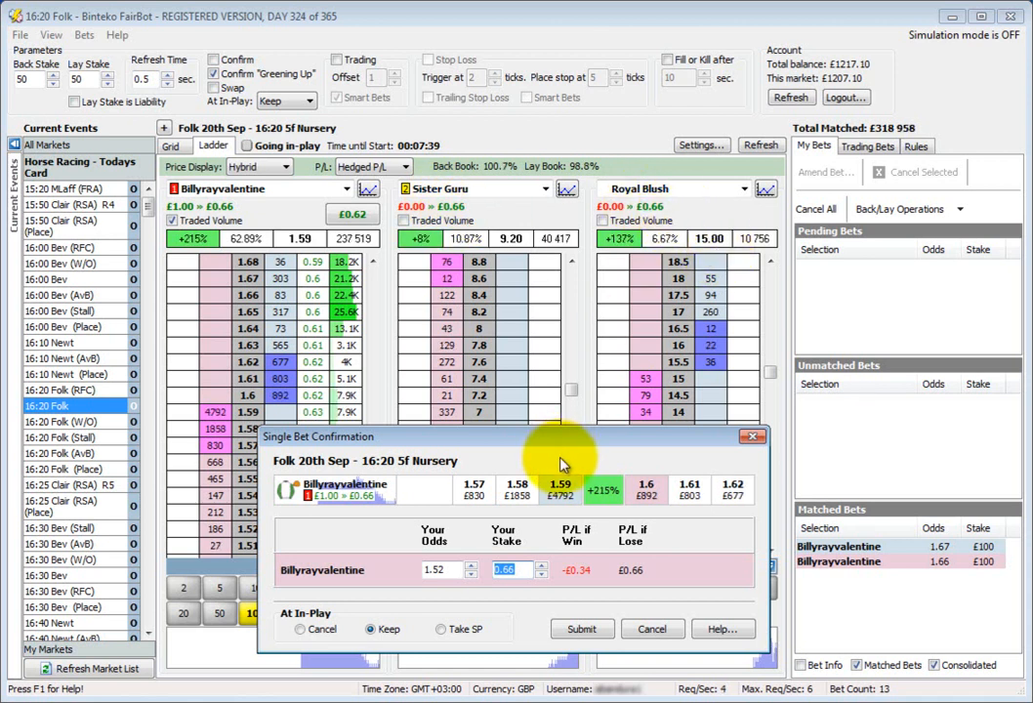
pyautogui.click(652, 628)
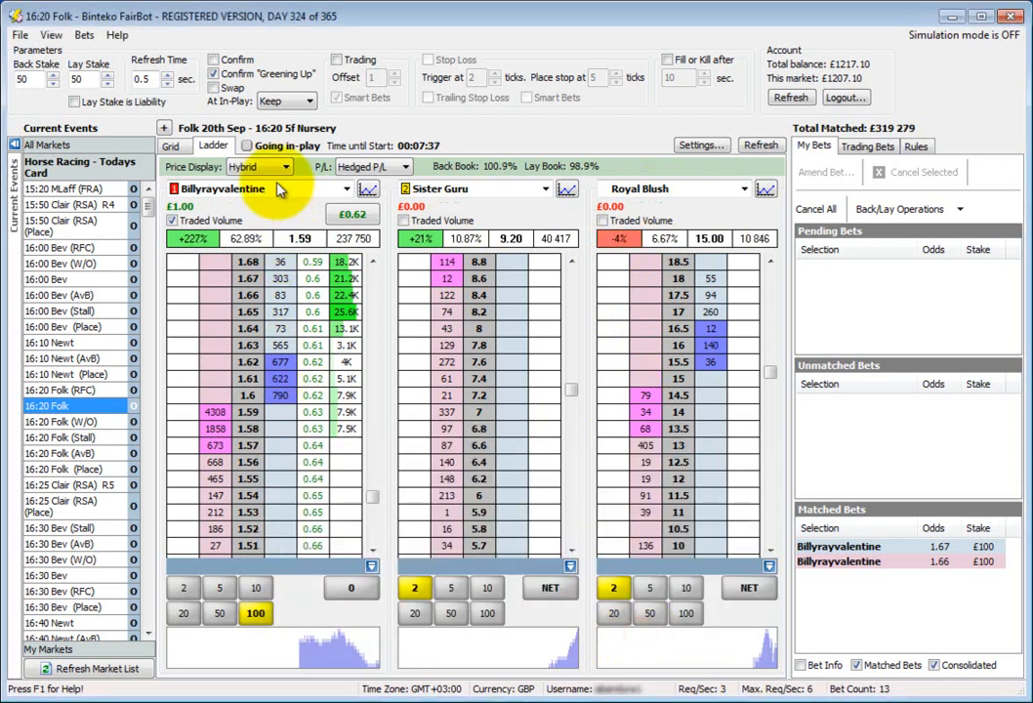
# Step: Turn off greening-up confirmation and place £0.65 greening-up lay bets on Billyrayvalentine at 1.53 and 1.54
pyautogui.click(234, 75)
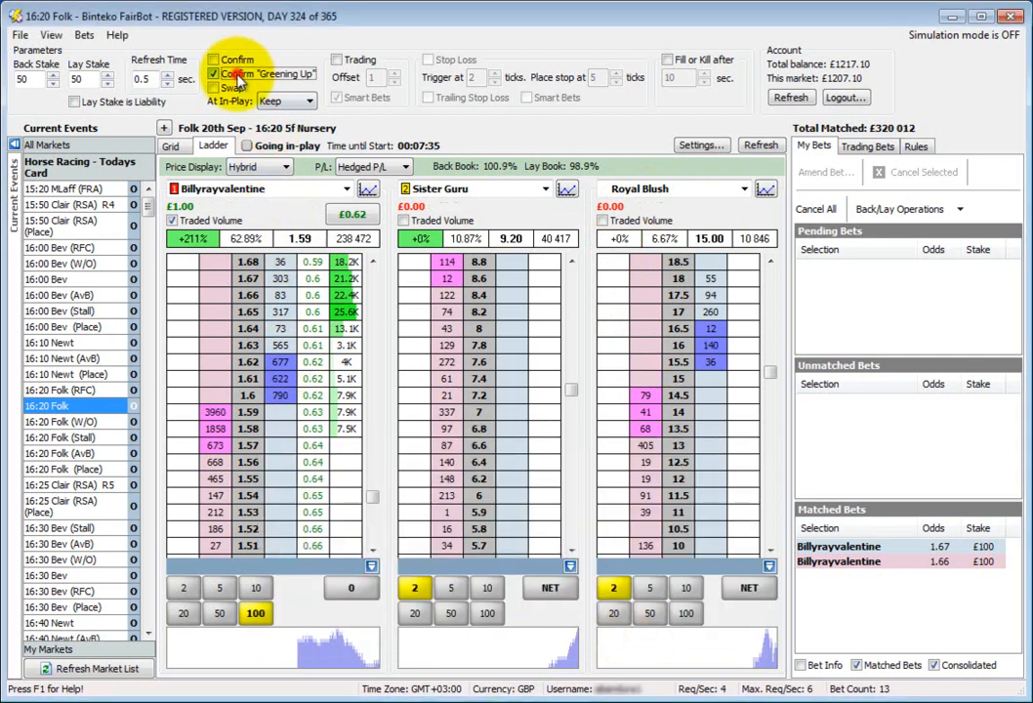
pyautogui.click(314, 512)
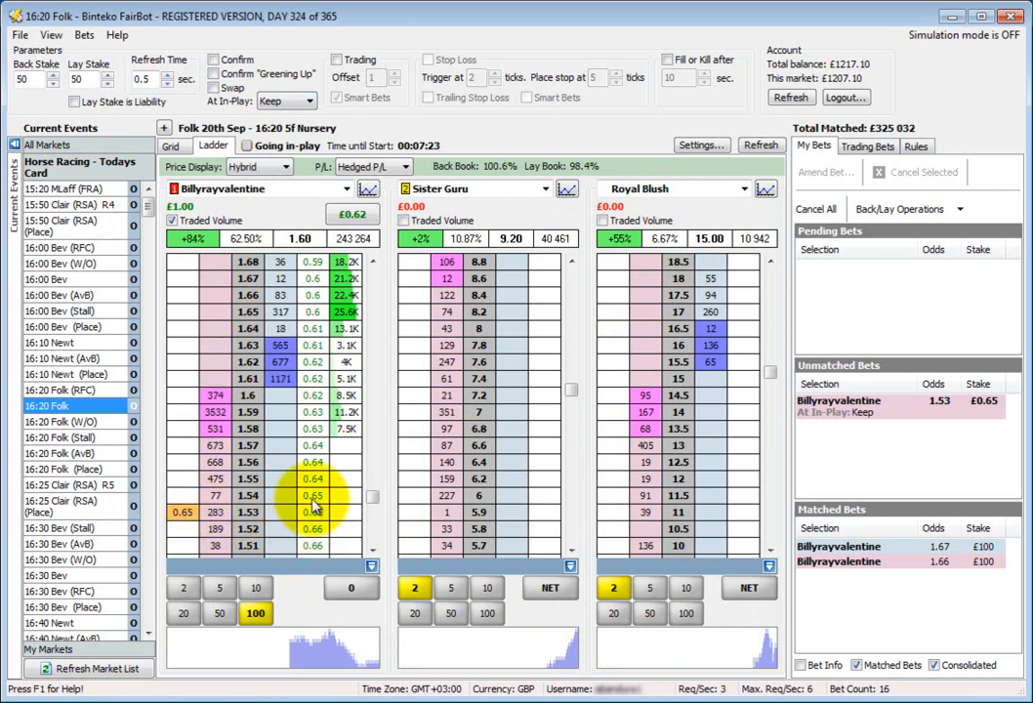
pyautogui.click(313, 497)
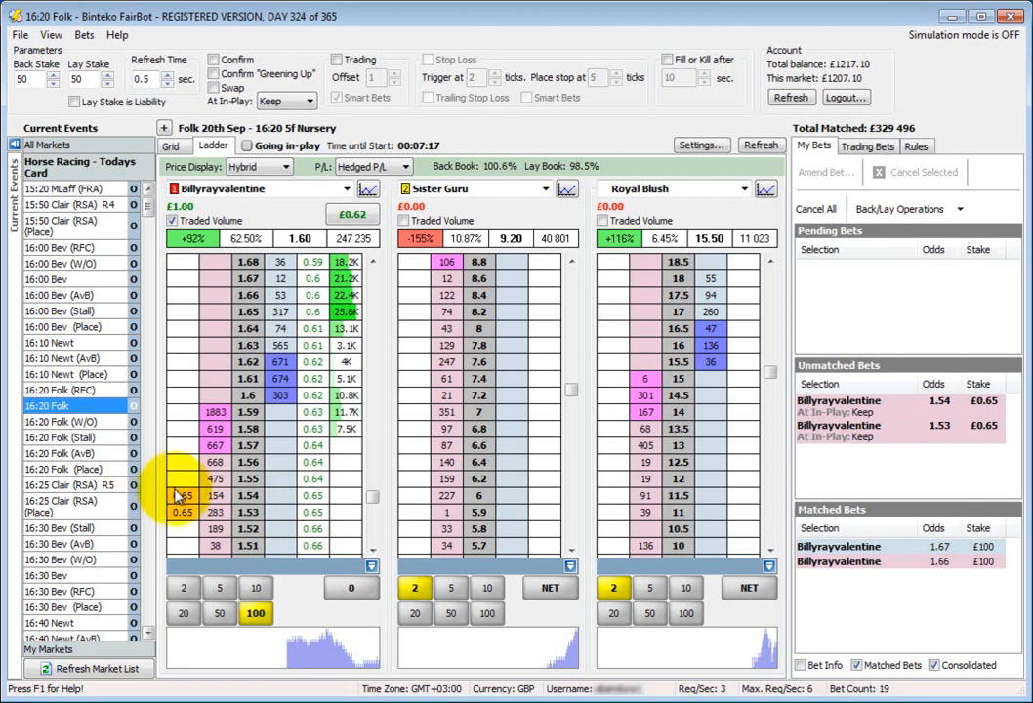
# Step: Move the unmatched 1.54 lay bet on Billyrayvalentine to 1.51 and back to 1.54, and cancel it
pyautogui.click(189, 547)
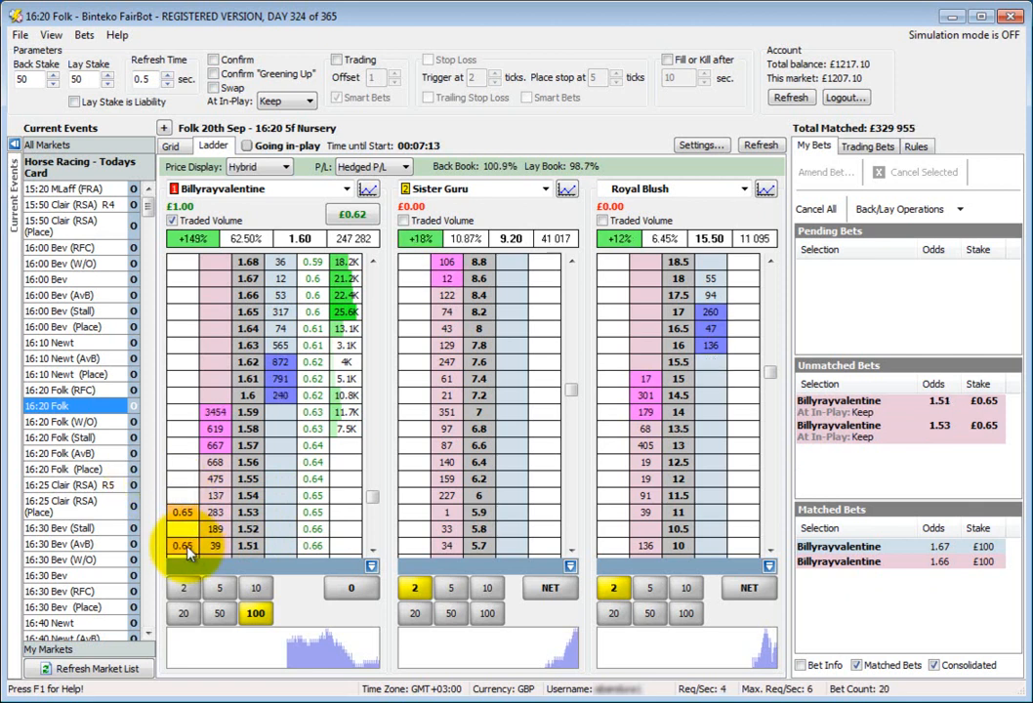
pyautogui.moveTo(189, 549); pyautogui.dragTo(185, 499)
pyautogui.click(183, 496)
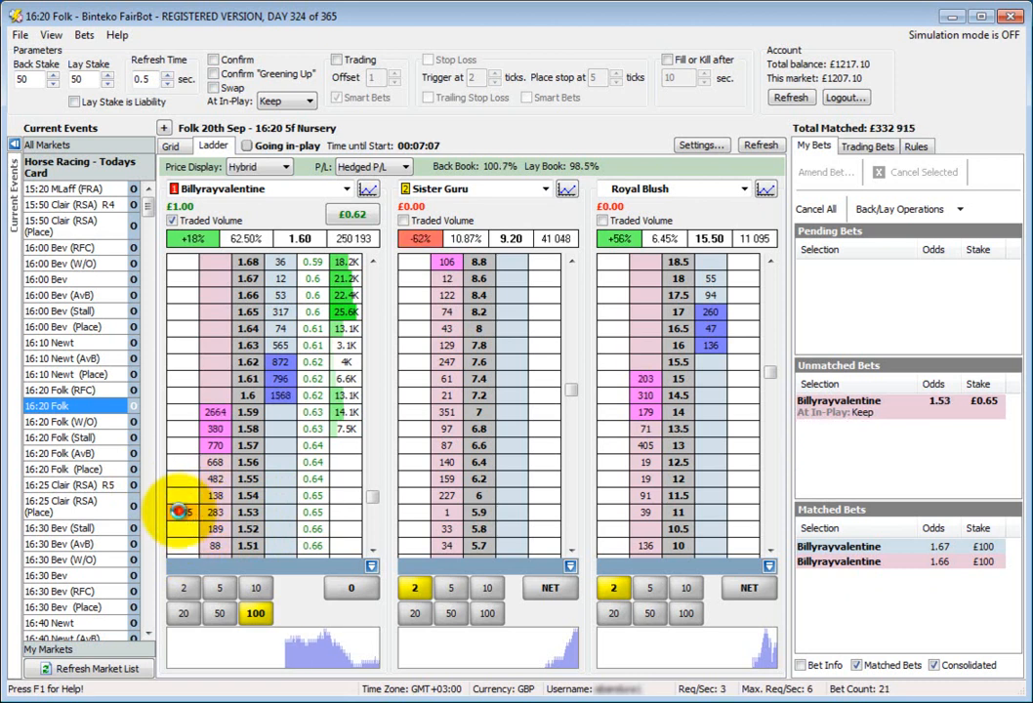
# Step: Cancel Billyrayvalentine's unmatched lay bet at 1.53, place and cancel one at 1.57, and place a £0.63 greening-up lay bet at 1.58
pyautogui.click(182, 514)
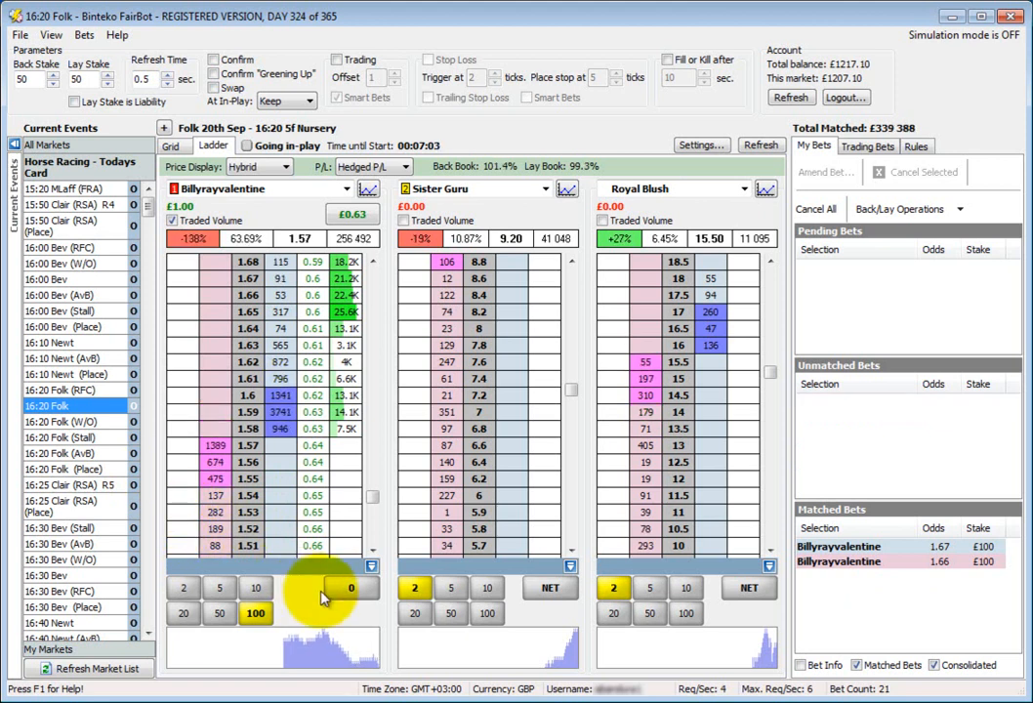
pyautogui.click(310, 447)
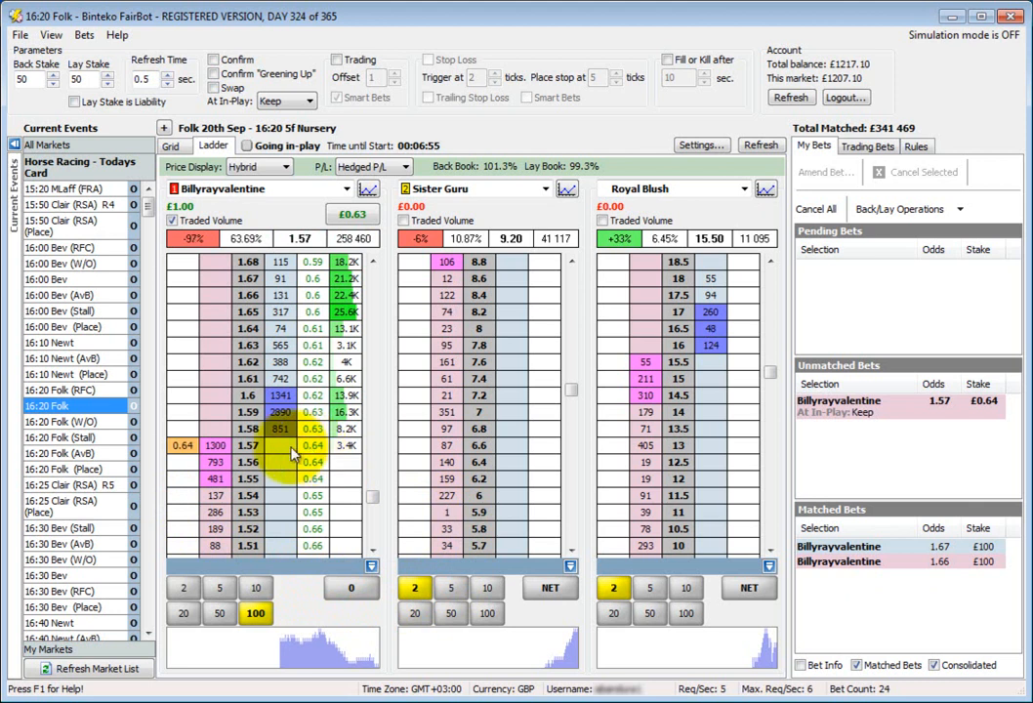
pyautogui.click(182, 445)
pyautogui.click(312, 431)
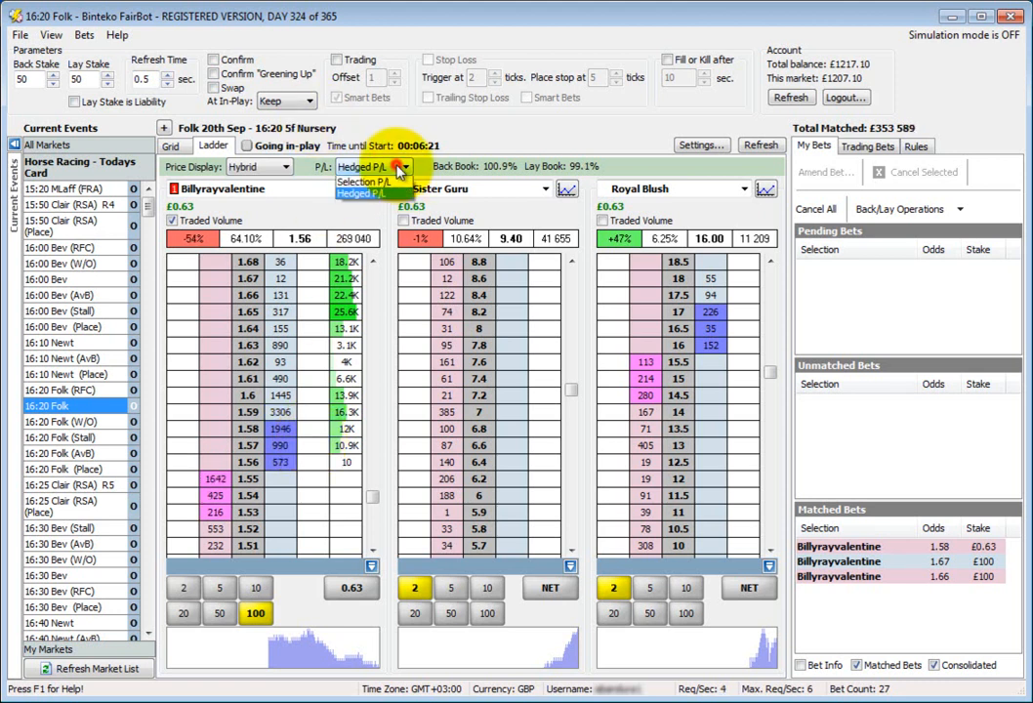
# Step: Select Selection P/L as the ladder's profit and loss display and turn on bet confirmation
pyautogui.click(371, 167)
pyautogui.click(388, 195)
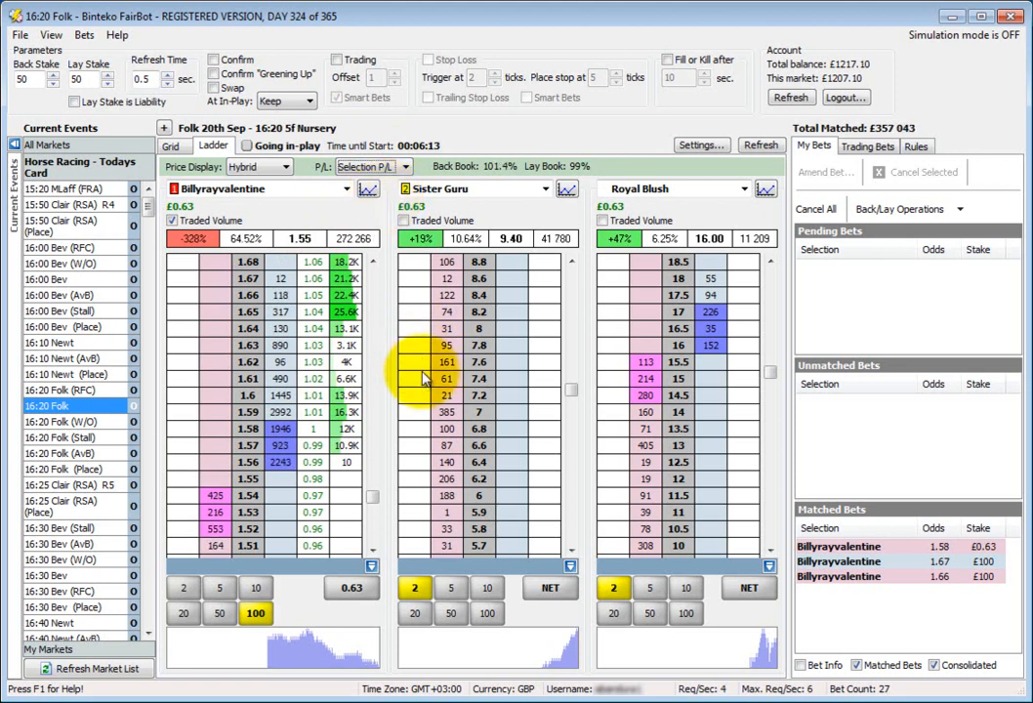
pyautogui.scroll(-5, 258, 439)
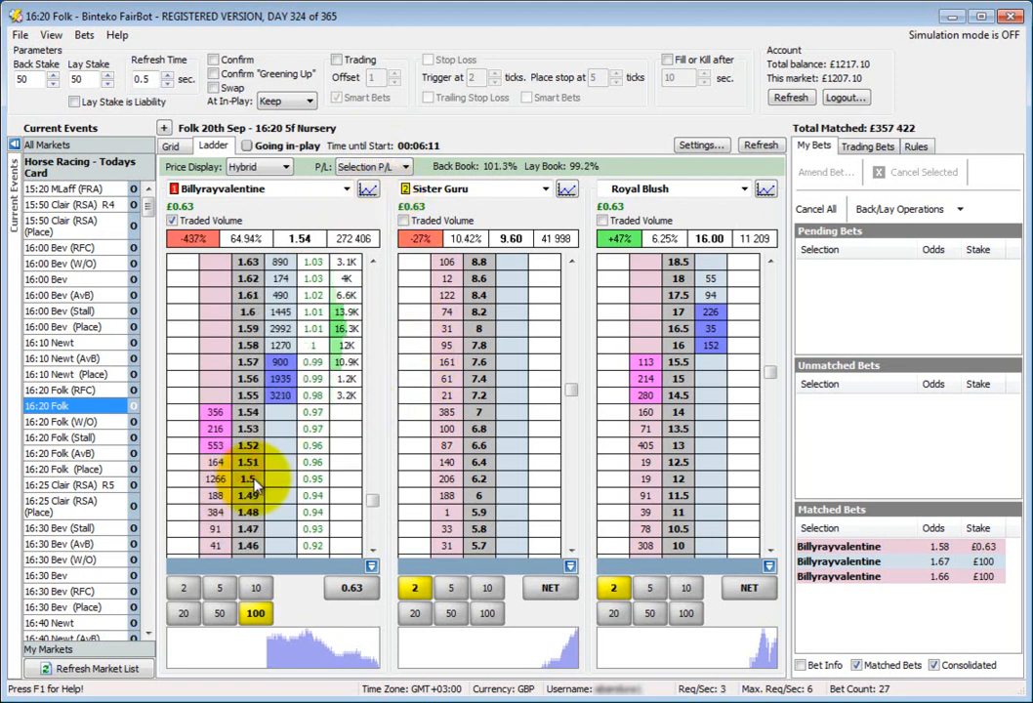
pyautogui.click(229, 64)
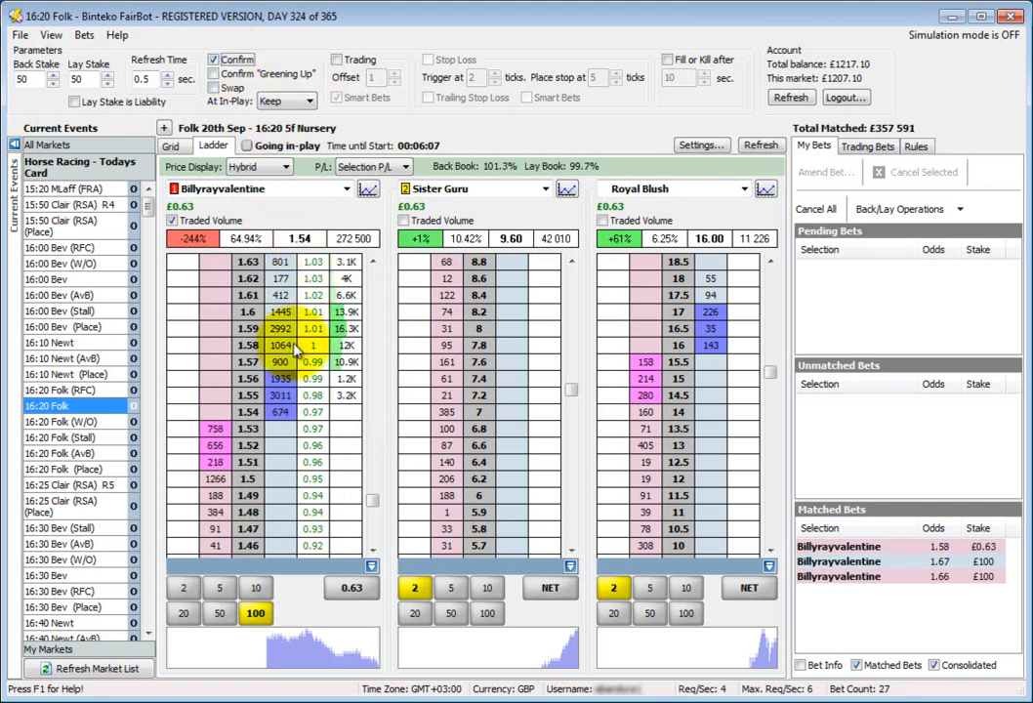
# Step: Prepare a £0.63 back bet on Billyrayvalentine at 1.48, cancel without submitting, and select Hedged P/L as the ladder's profit and loss display
pyautogui.click(310, 514)
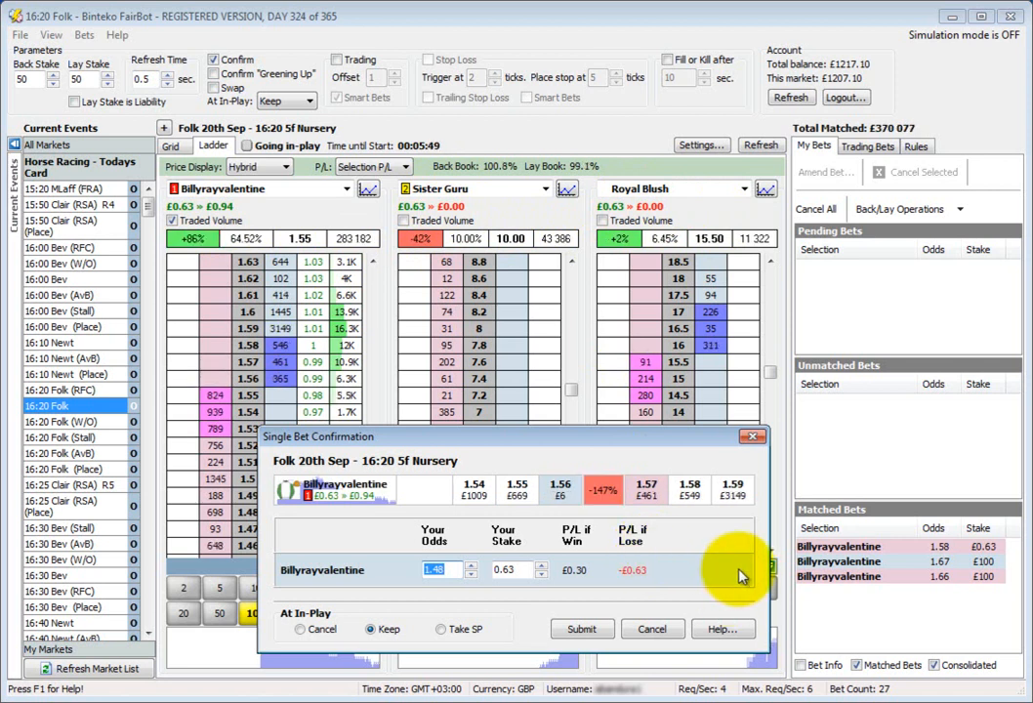
pyautogui.click(652, 629)
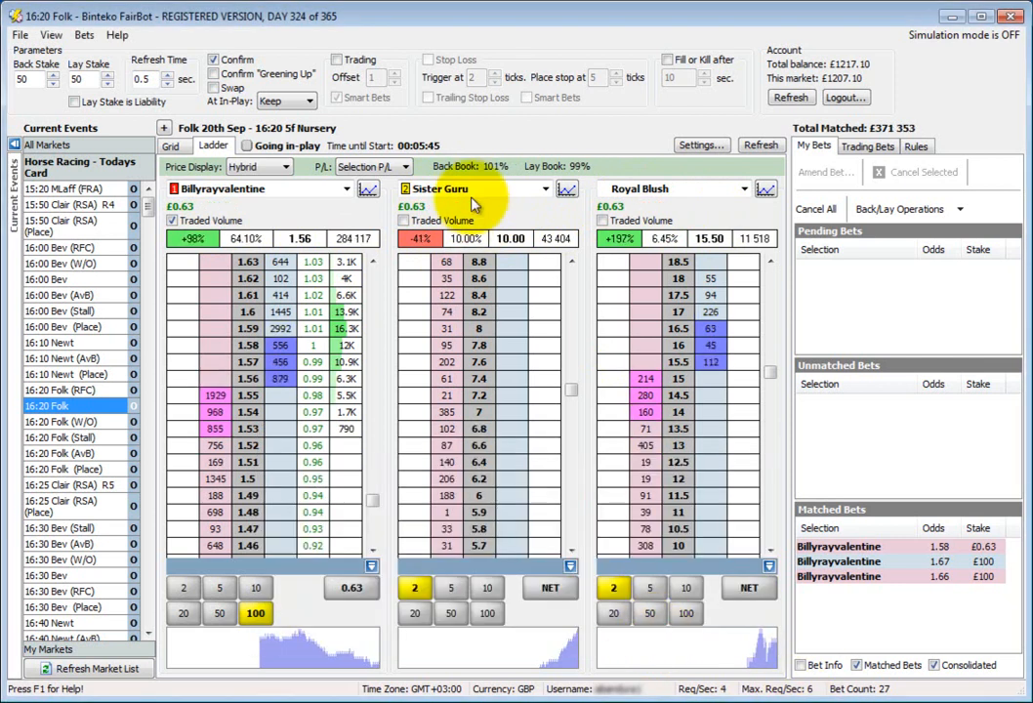
pyautogui.click(405, 167)
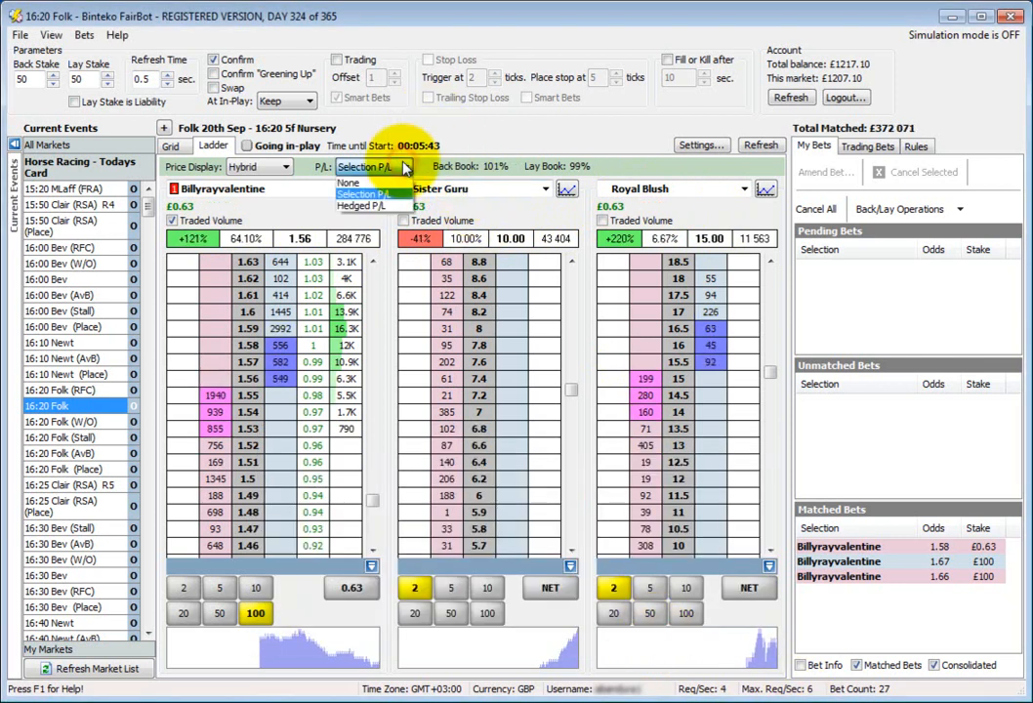
pyautogui.click(378, 206)
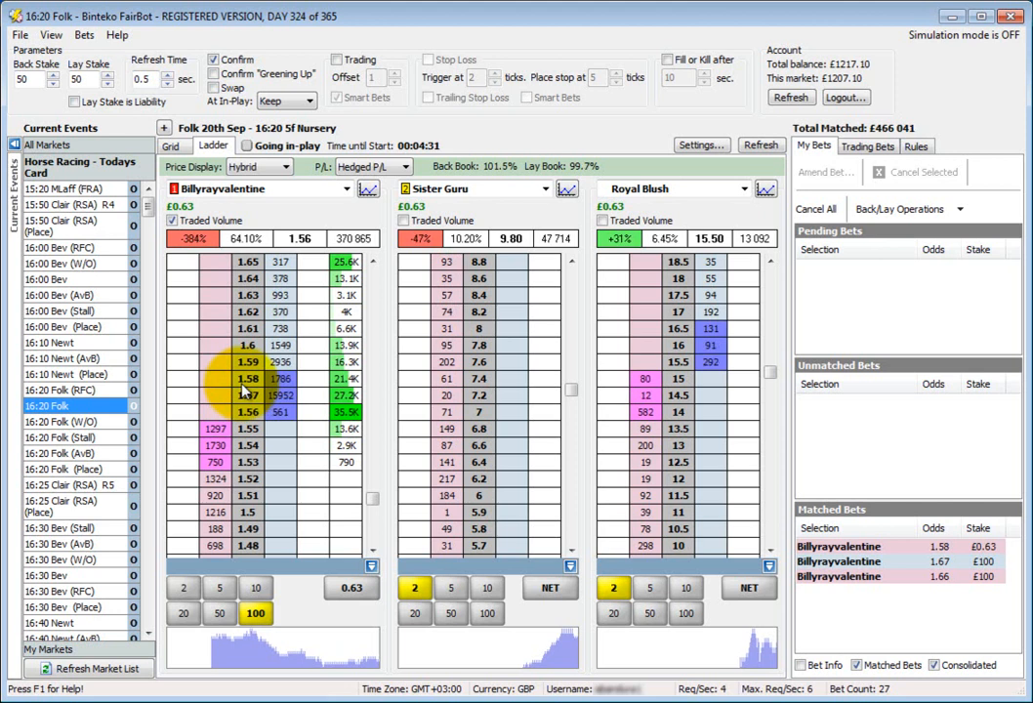
# Step: Open the 16:30 Bev market and submit a £100 back bet on Surfer at 2.16
pyautogui.click(82, 575)
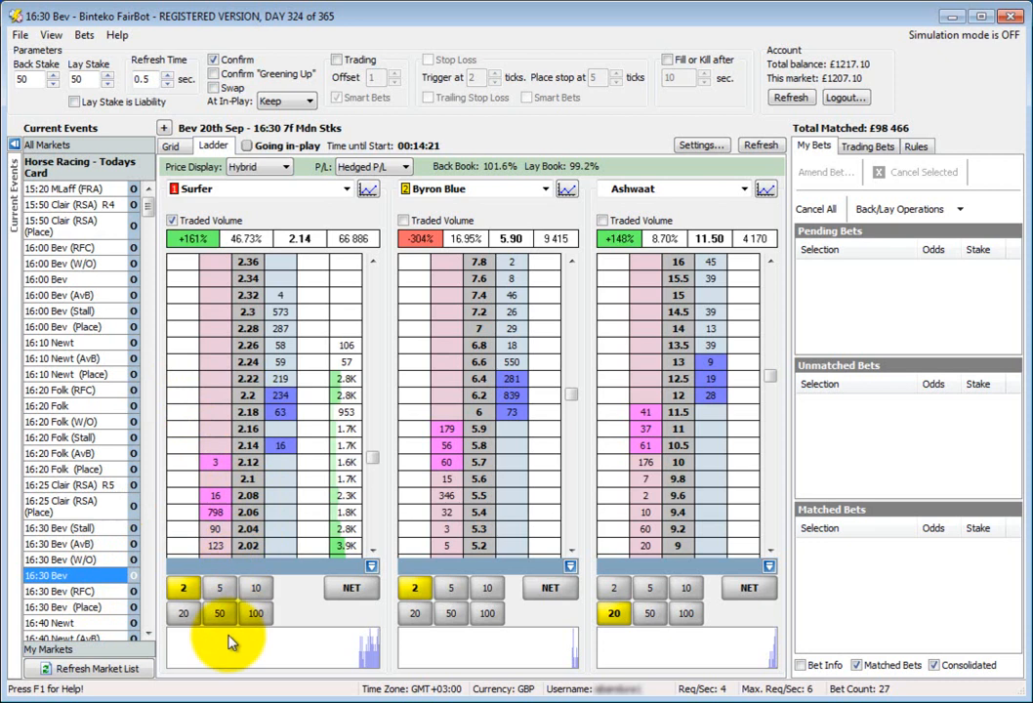
pyautogui.click(255, 615)
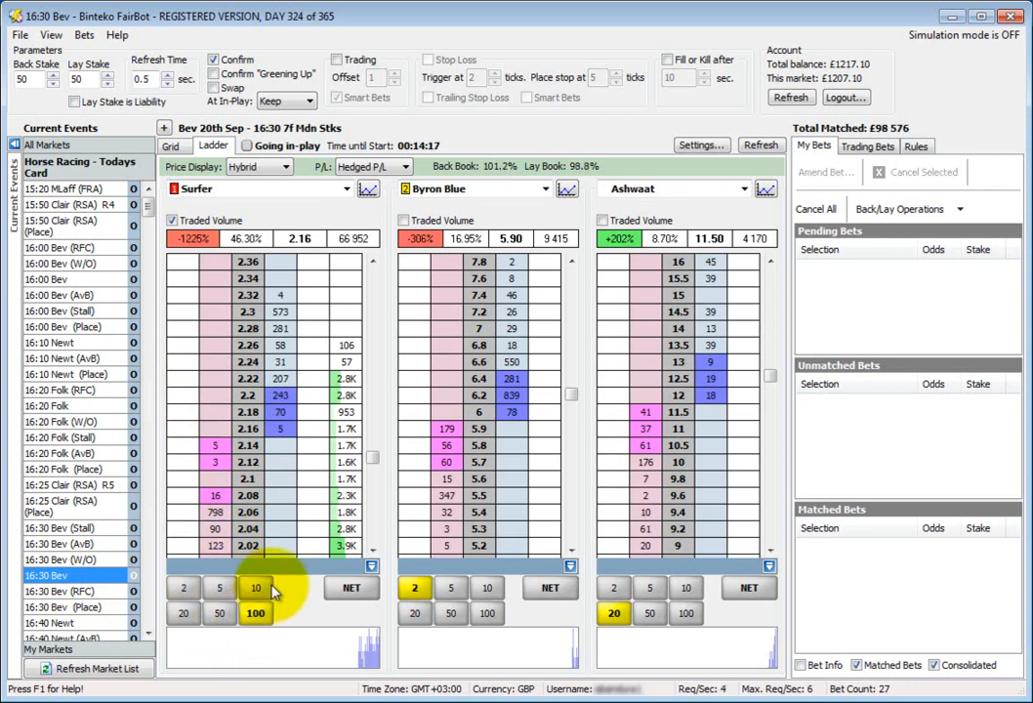
pyautogui.click(282, 429)
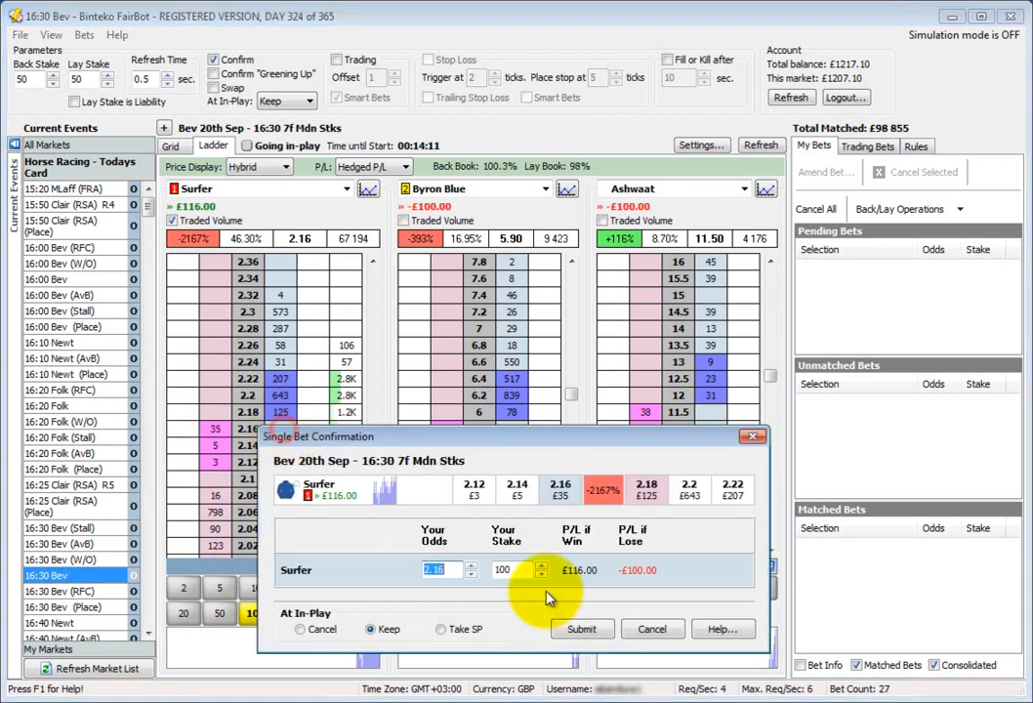
pyautogui.click(587, 627)
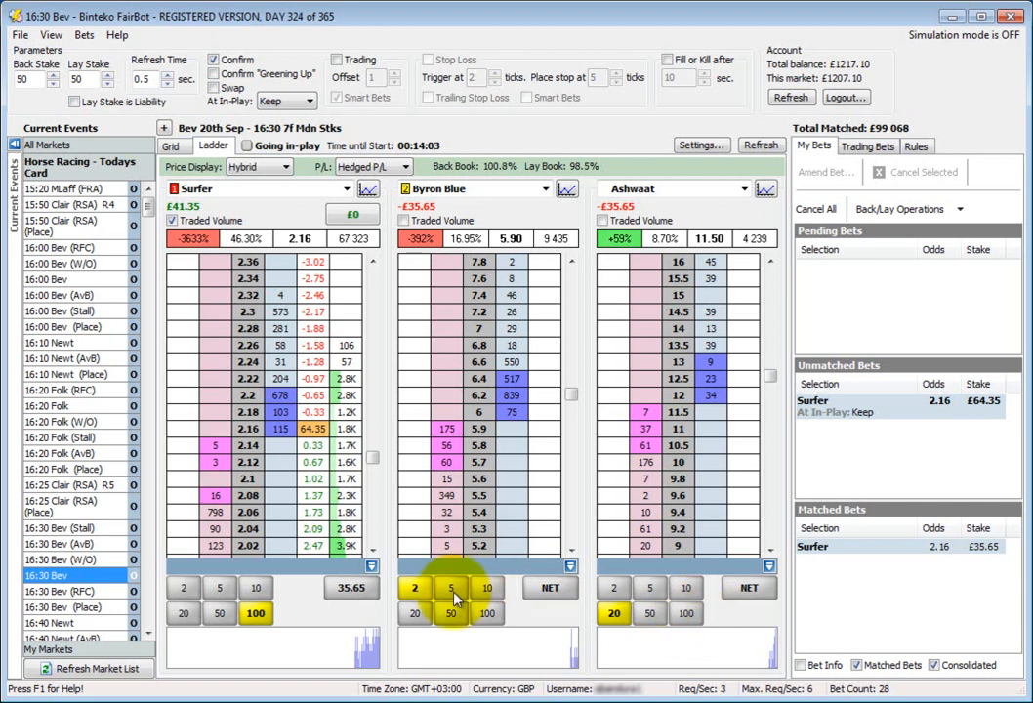
# Step: Place a £100 lay bet on Surfer and position it at 1.99 on the ladder
pyautogui.click(373, 550)
pyautogui.click(373, 551)
pyautogui.click(374, 550)
pyautogui.click(373, 551)
pyautogui.click(372, 550)
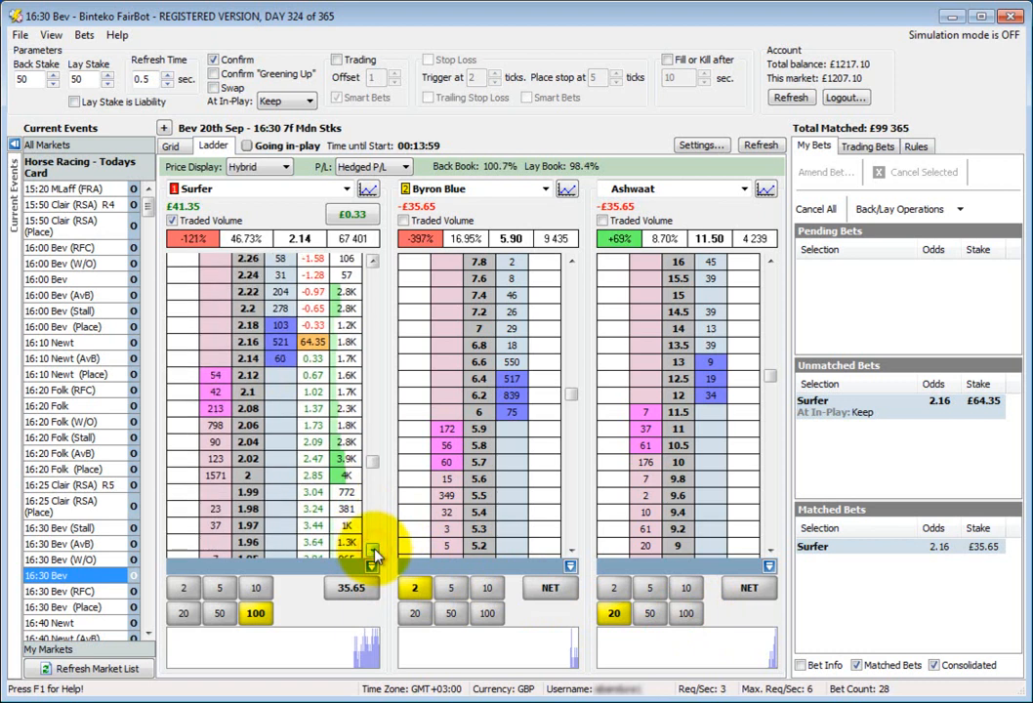
pyautogui.click(372, 550)
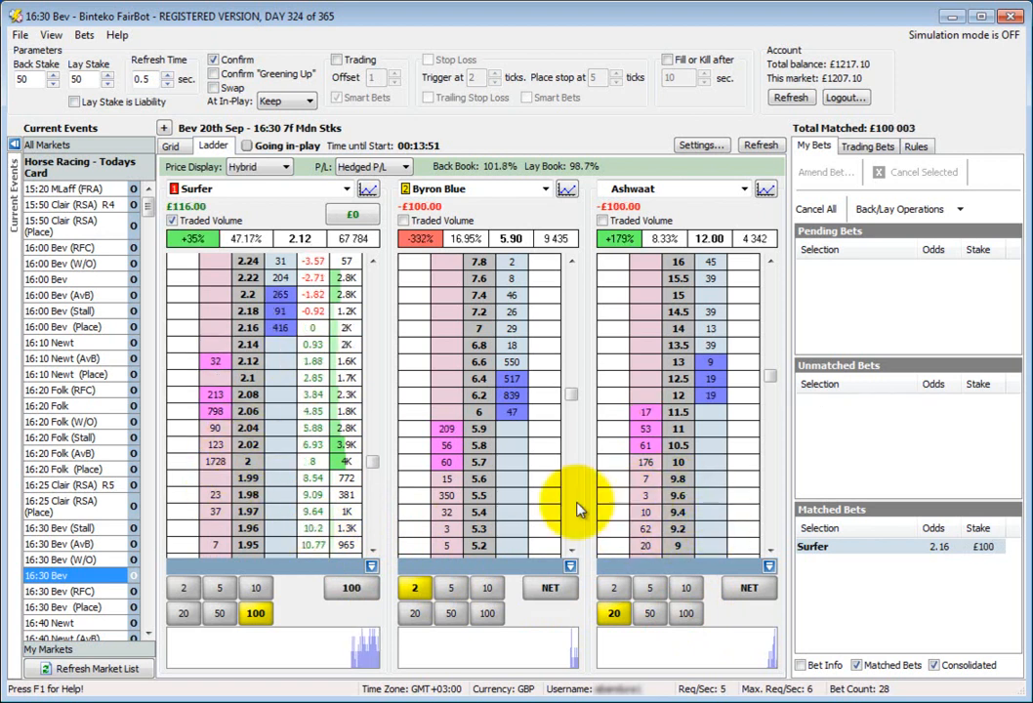
pyautogui.click(216, 527)
pyautogui.click(569, 630)
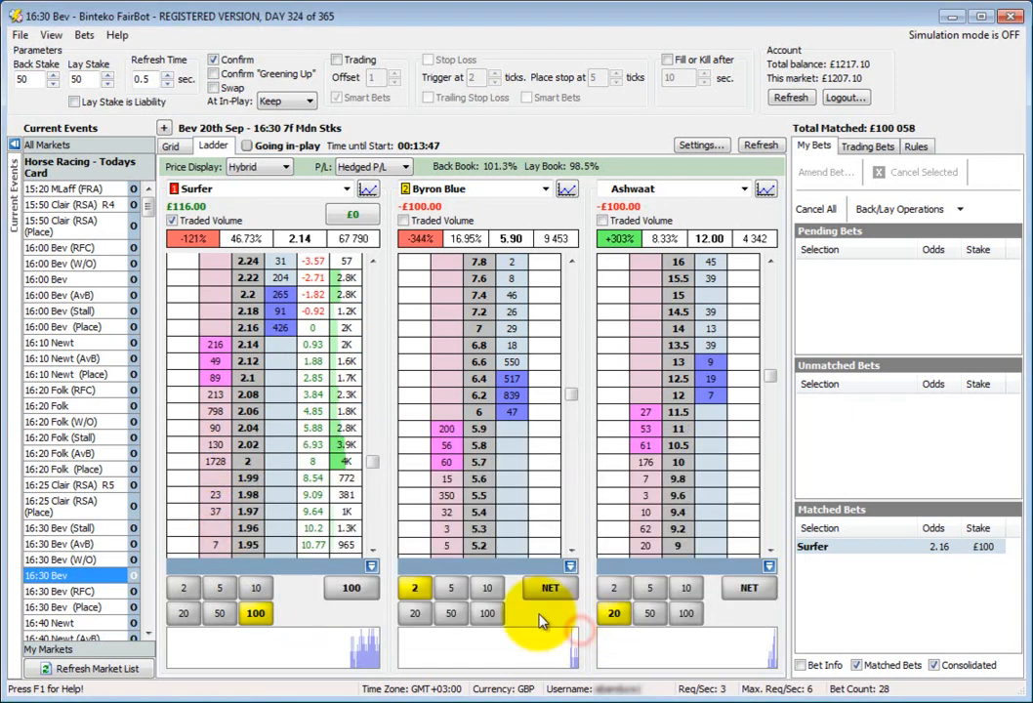
pyautogui.moveTo(185, 480); pyautogui.dragTo(186, 481)
# Step: Submit a single stop loss on Surfer with trigger odds 2.28, a £100 stake, placement at 2.32 and the Keep in-play option
pyautogui.click(372, 263)
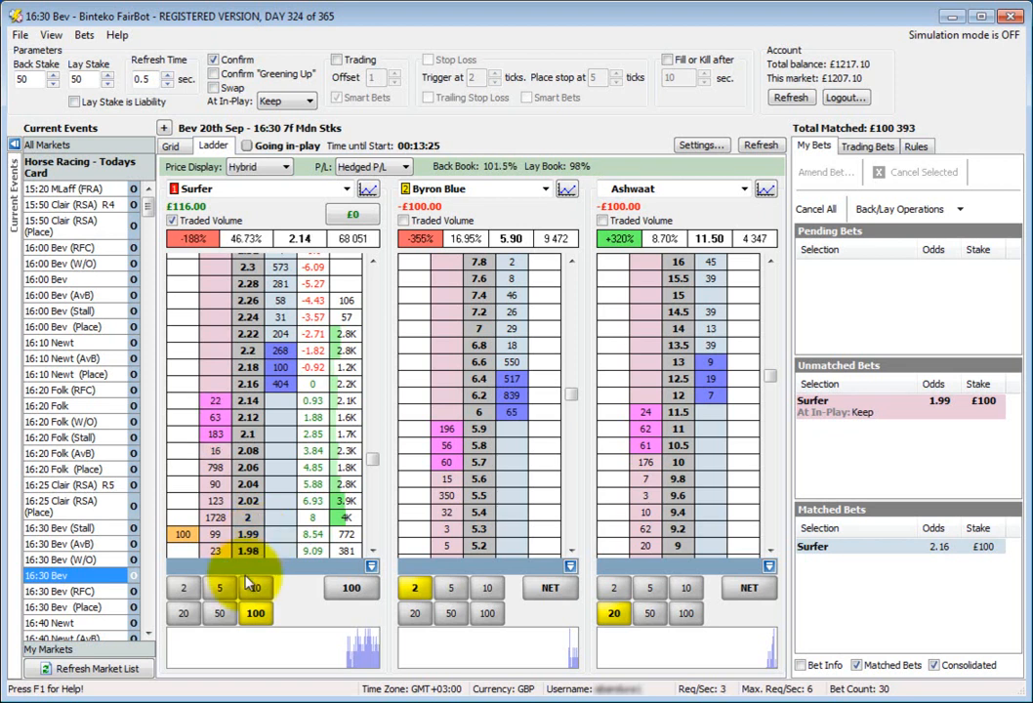
pyautogui.click(238, 583)
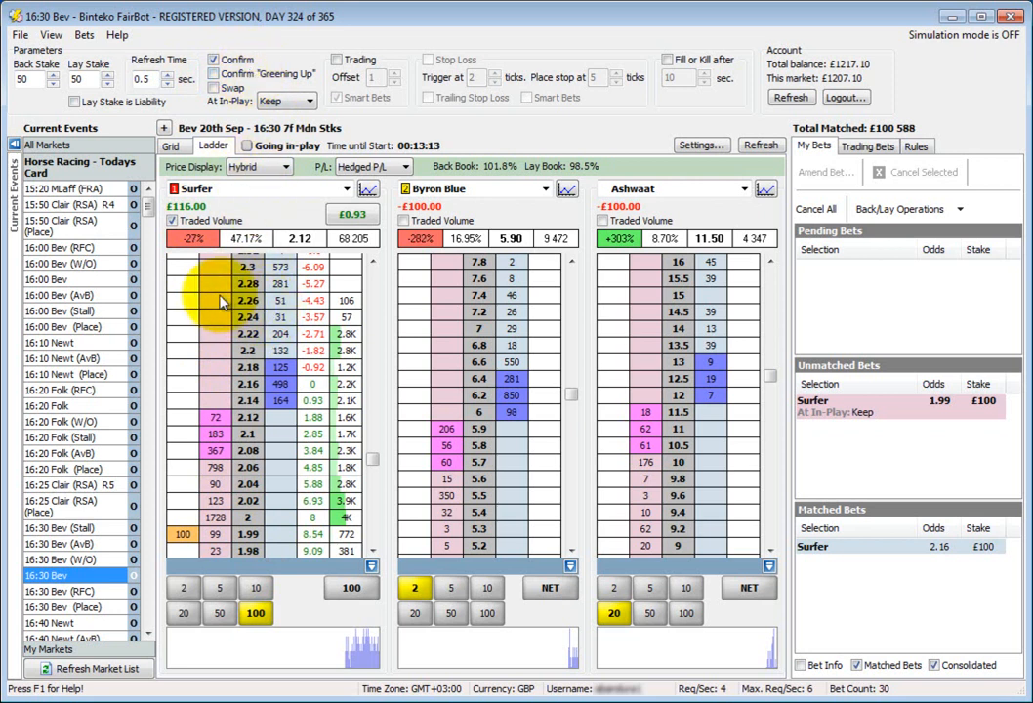
pyautogui.click(208, 284)
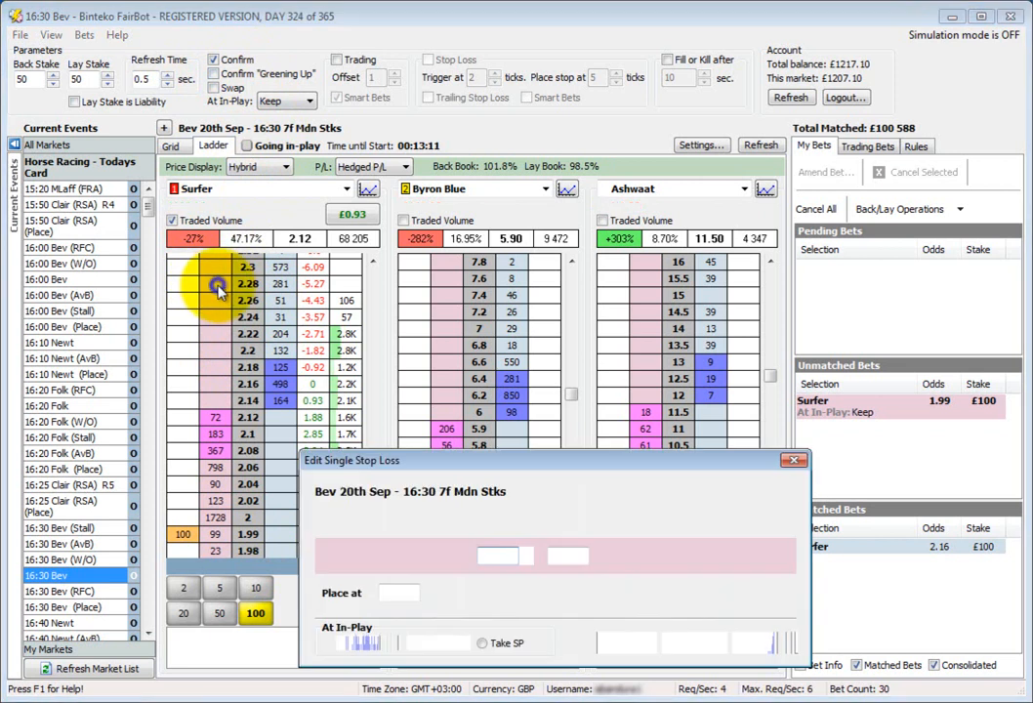
pyautogui.moveTo(463, 530); pyautogui.dragTo(418, 463)
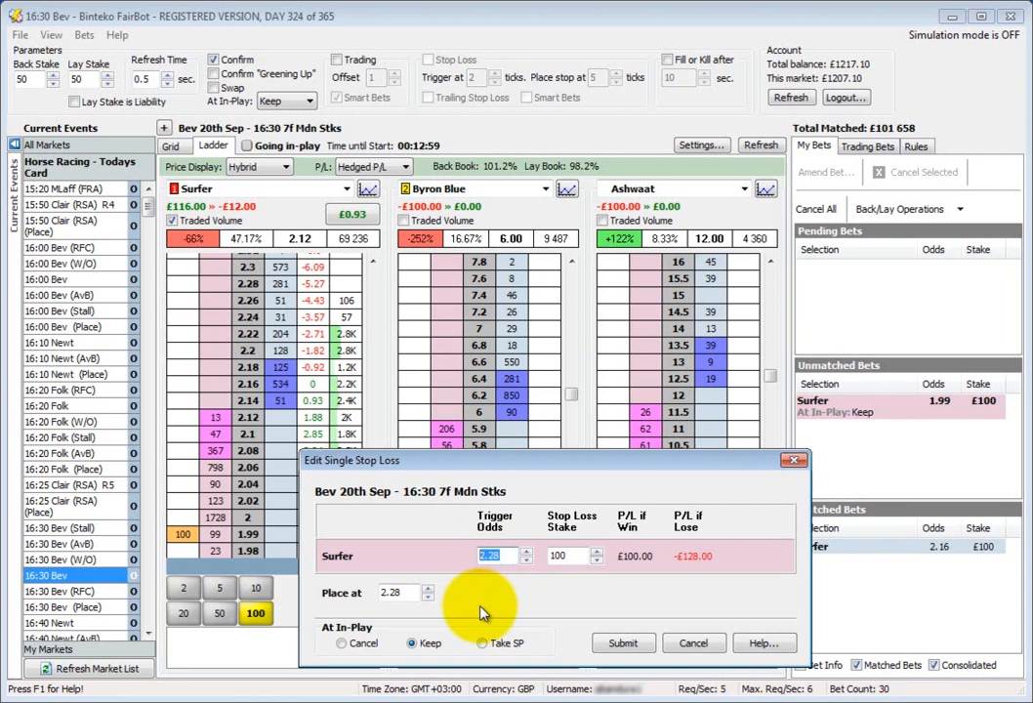
pyautogui.doubleClick(400, 593)
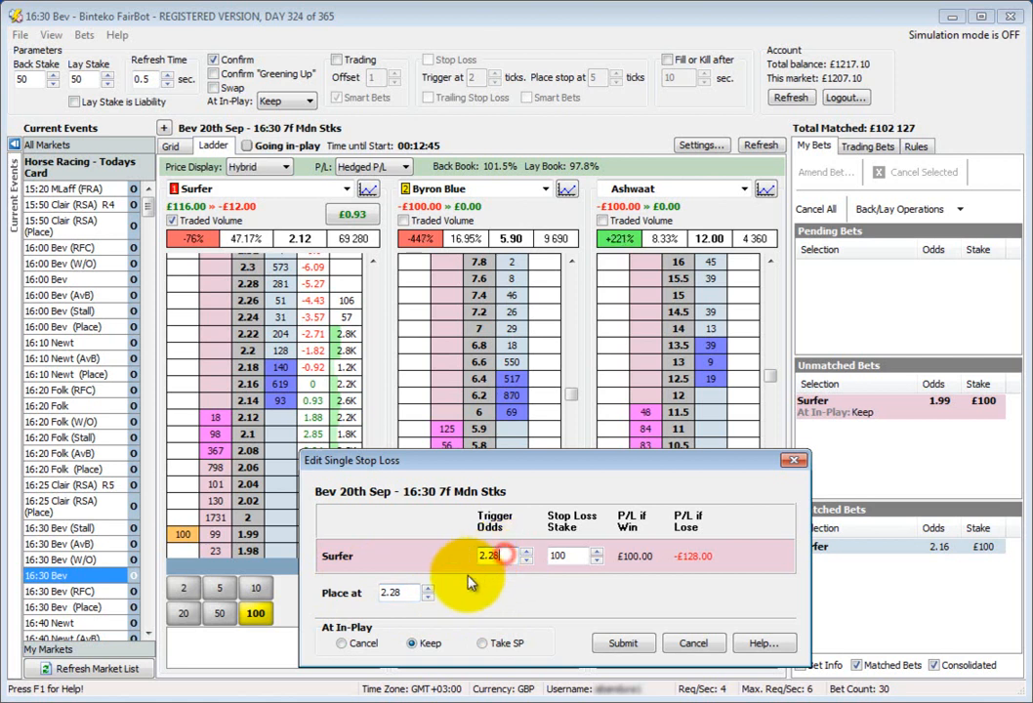
pyautogui.click(407, 591)
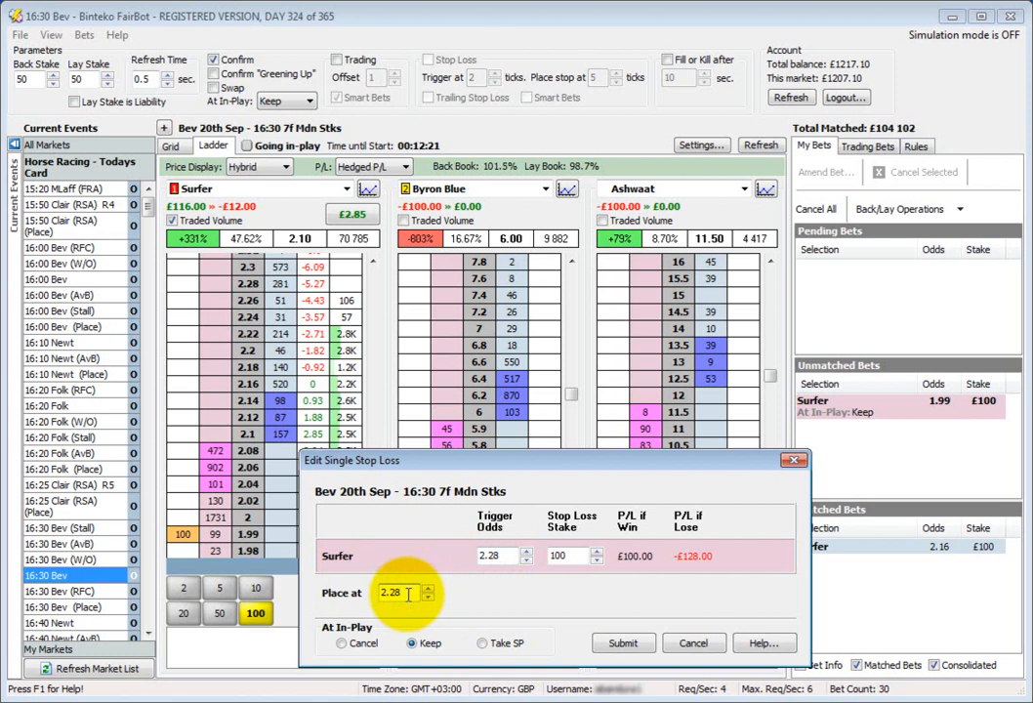
pyautogui.click(490, 555)
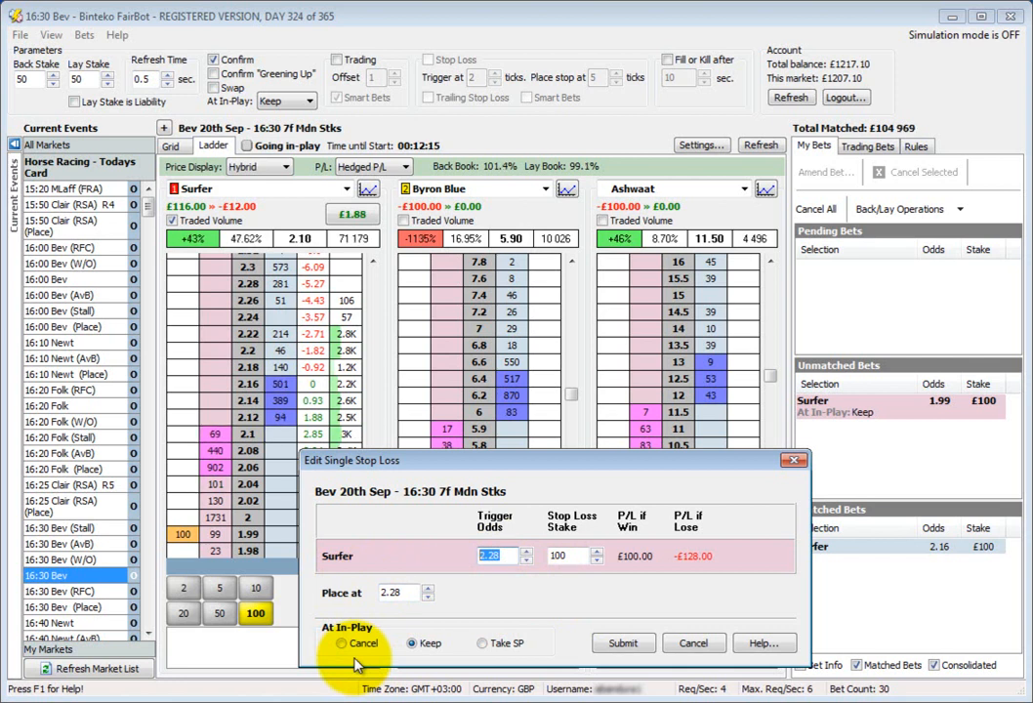
pyautogui.click(428, 588)
pyautogui.click(429, 589)
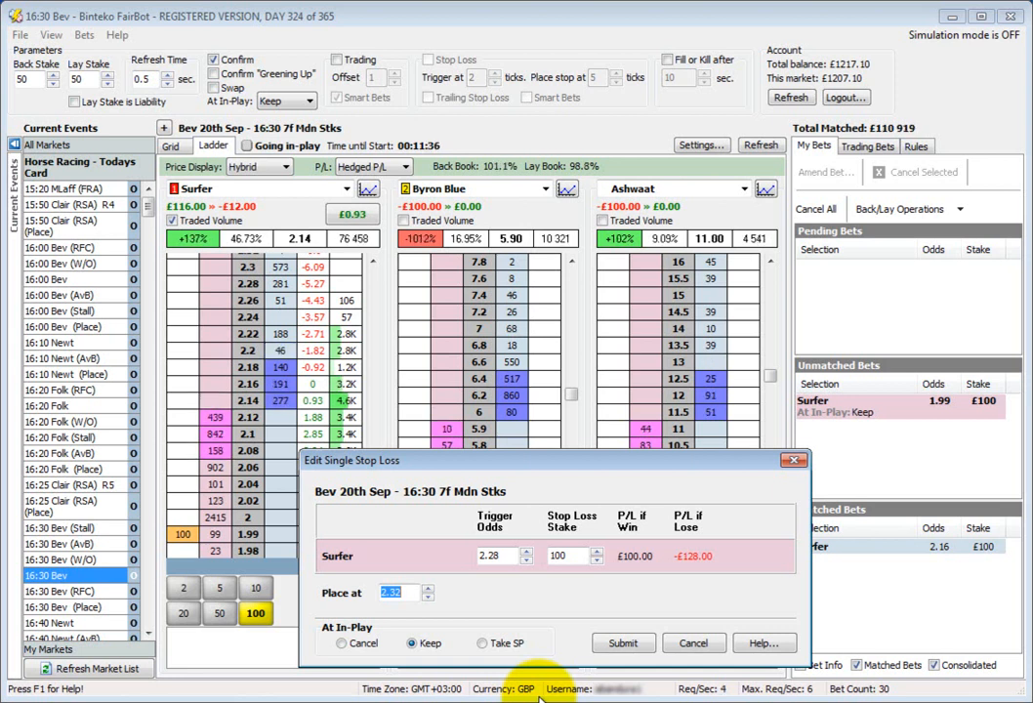
pyautogui.click(623, 642)
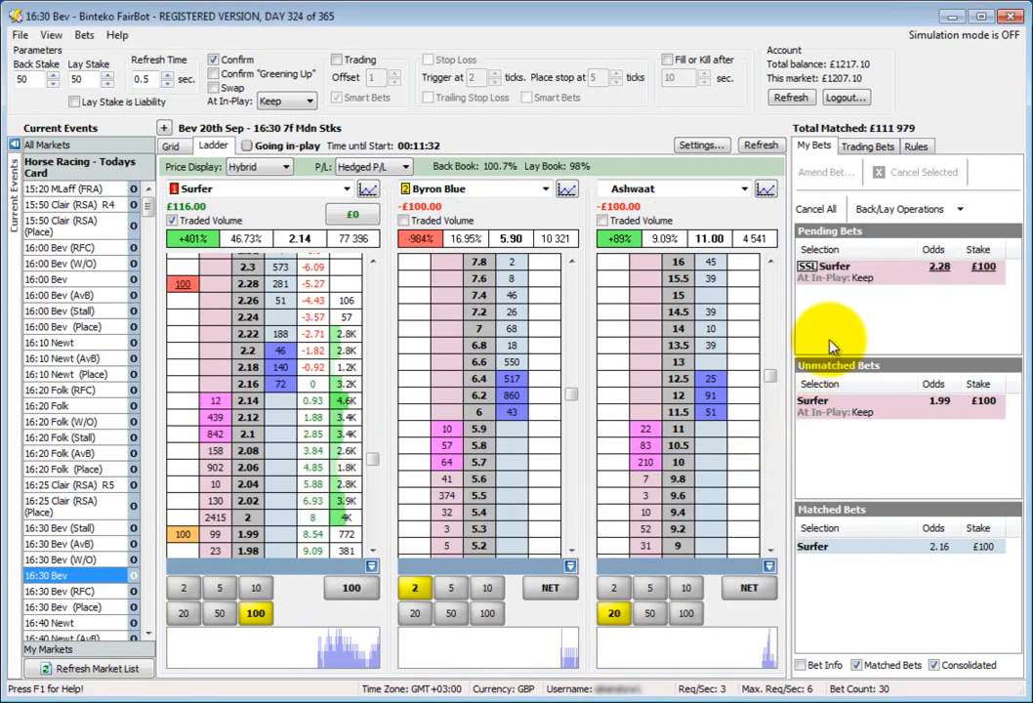
# Step: Move Surfer's pending £100 stop loss on the ladder to 2.24 and further down to 2.22
pyautogui.click(849, 273)
pyautogui.click(844, 320)
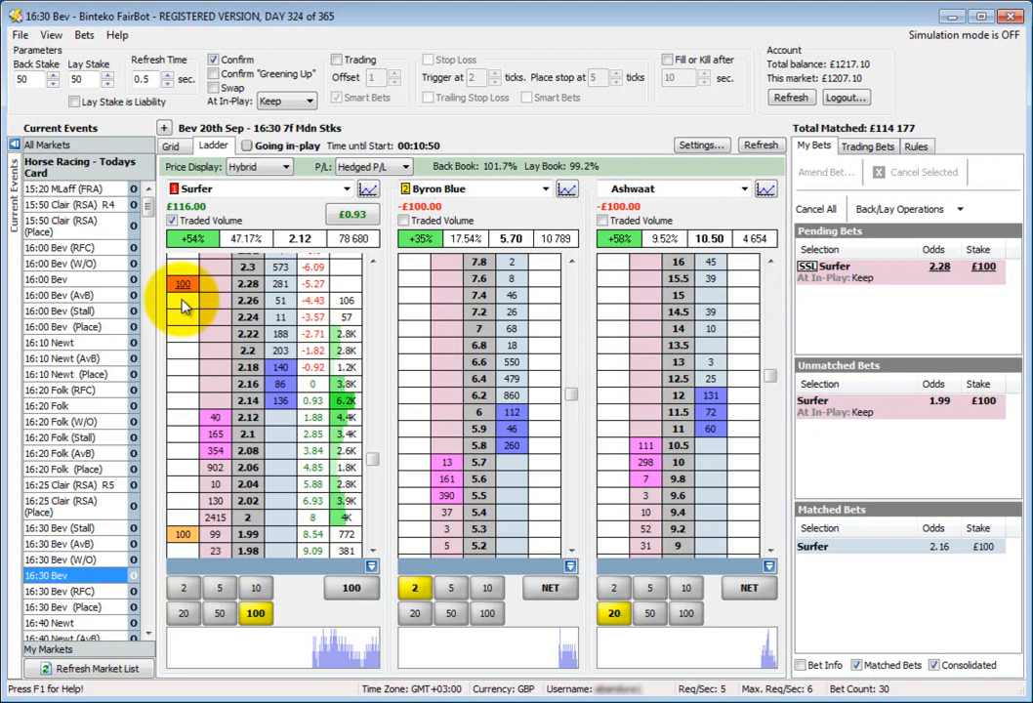
pyautogui.moveTo(188, 284); pyautogui.dragTo(189, 314)
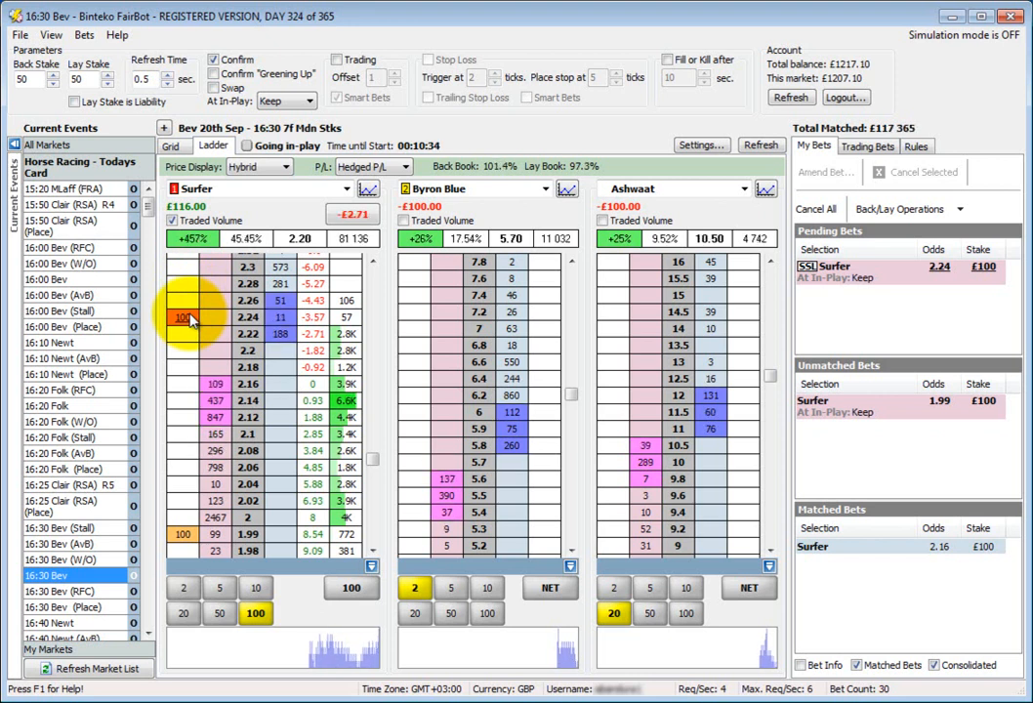
pyautogui.moveTo(194, 332); pyautogui.dragTo(190, 337)
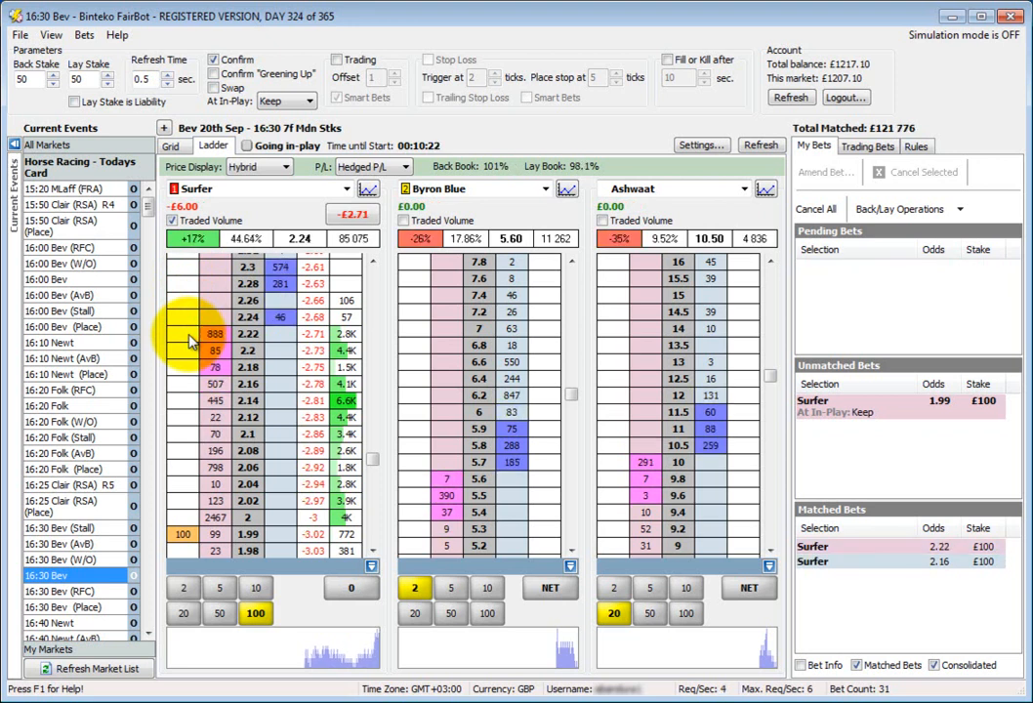
# Step: Cancel Surfer's unmatched £100 lay bet at 1.99 and recentre its ladder on the current price
pyautogui.click(955, 548)
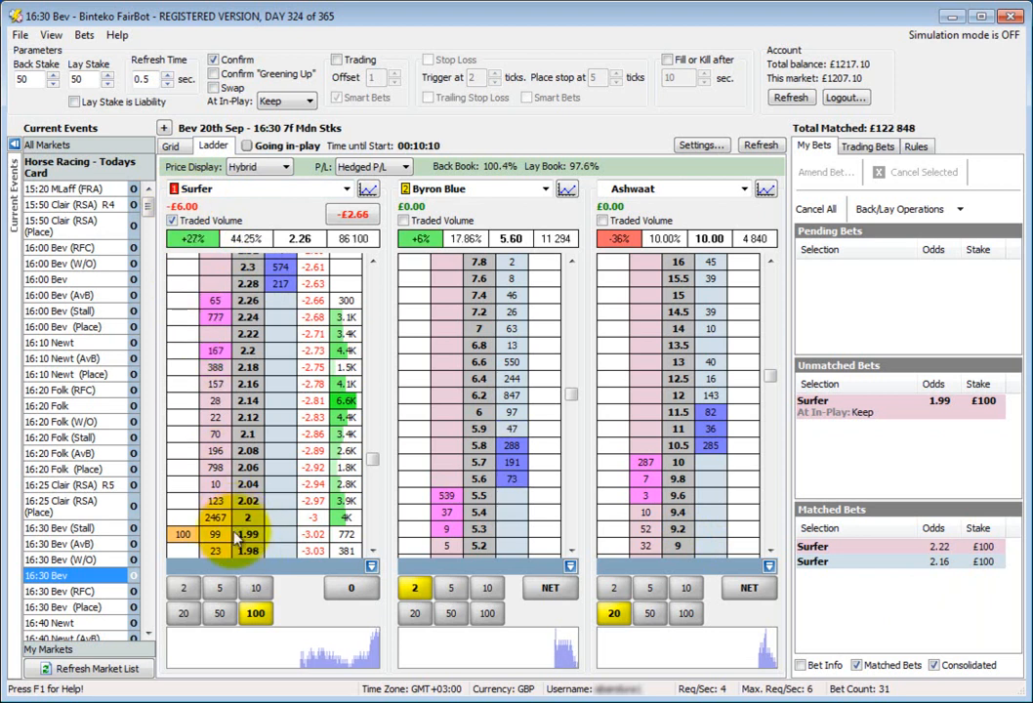
pyautogui.click(182, 537)
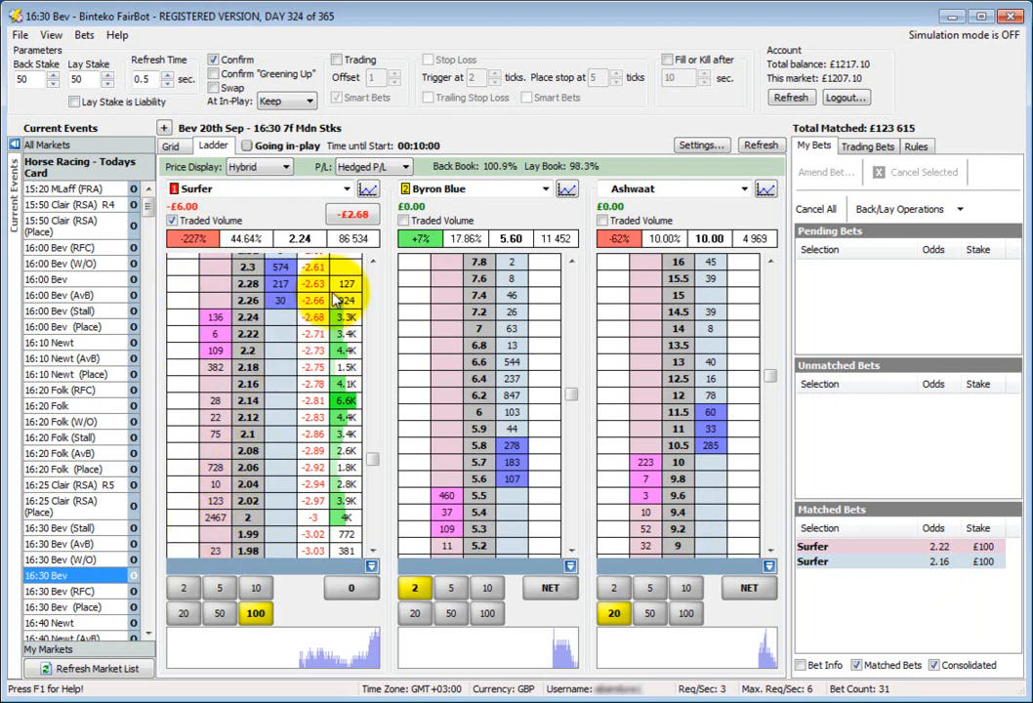
pyautogui.click(246, 333)
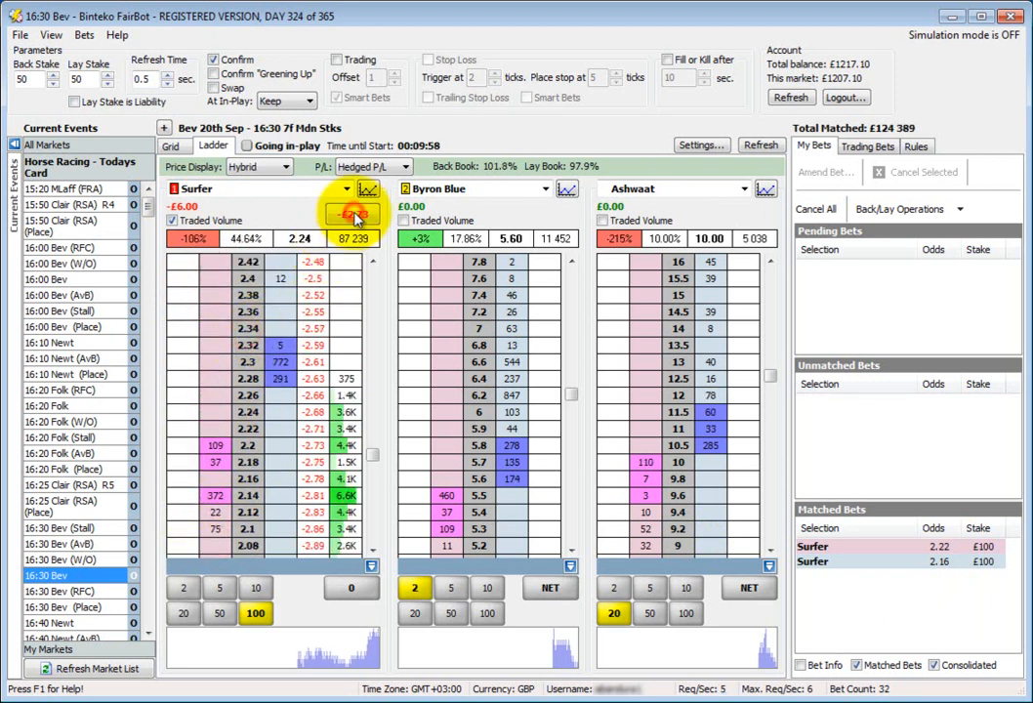
# Step: Green up Surfer's position twice at the current odds and switch the market to the grid view
pyautogui.click(355, 215)
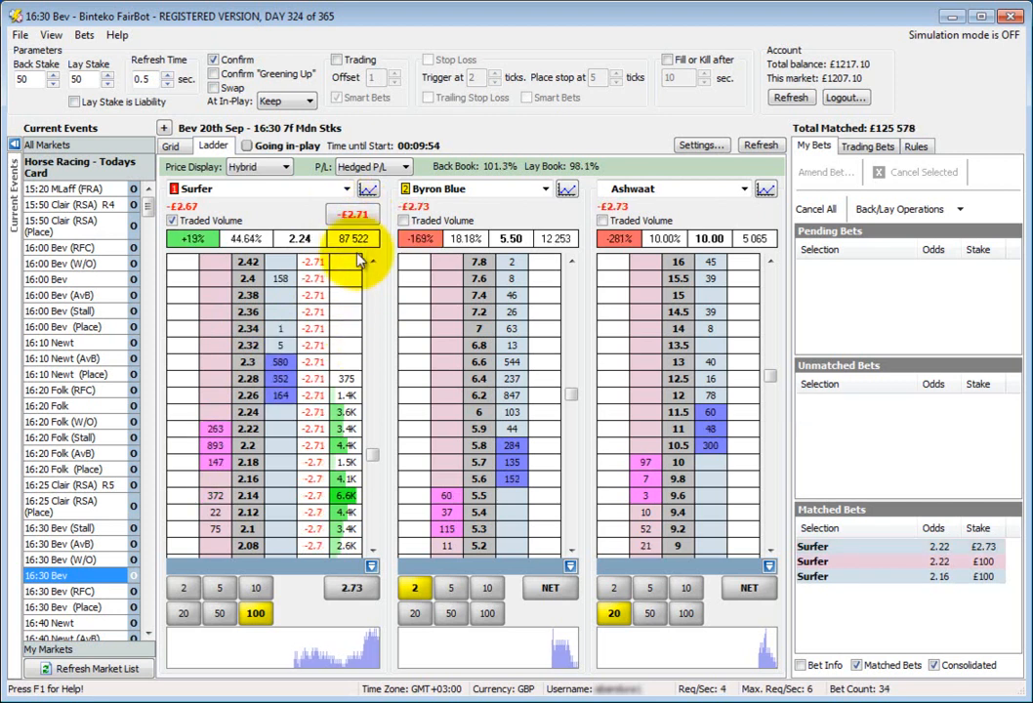
pyautogui.click(357, 219)
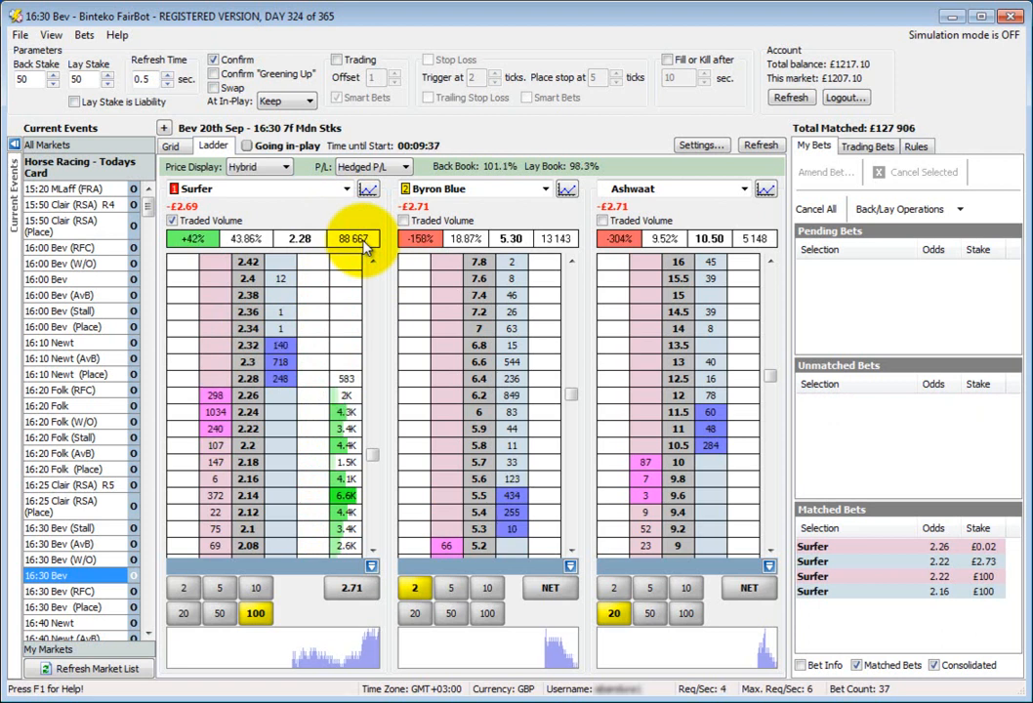
pyautogui.click(172, 146)
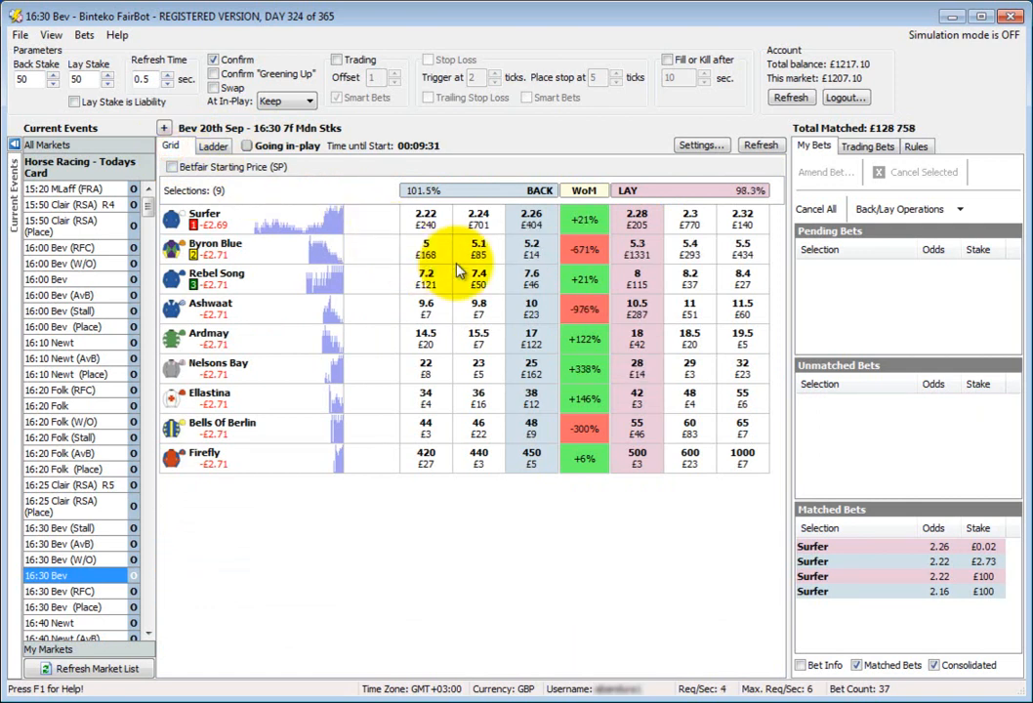
# Step: Enable bet swapping, preview a £50 back bet on Surfer at 2.46 without submitting it, and disable swapping again
pyautogui.click(213, 89)
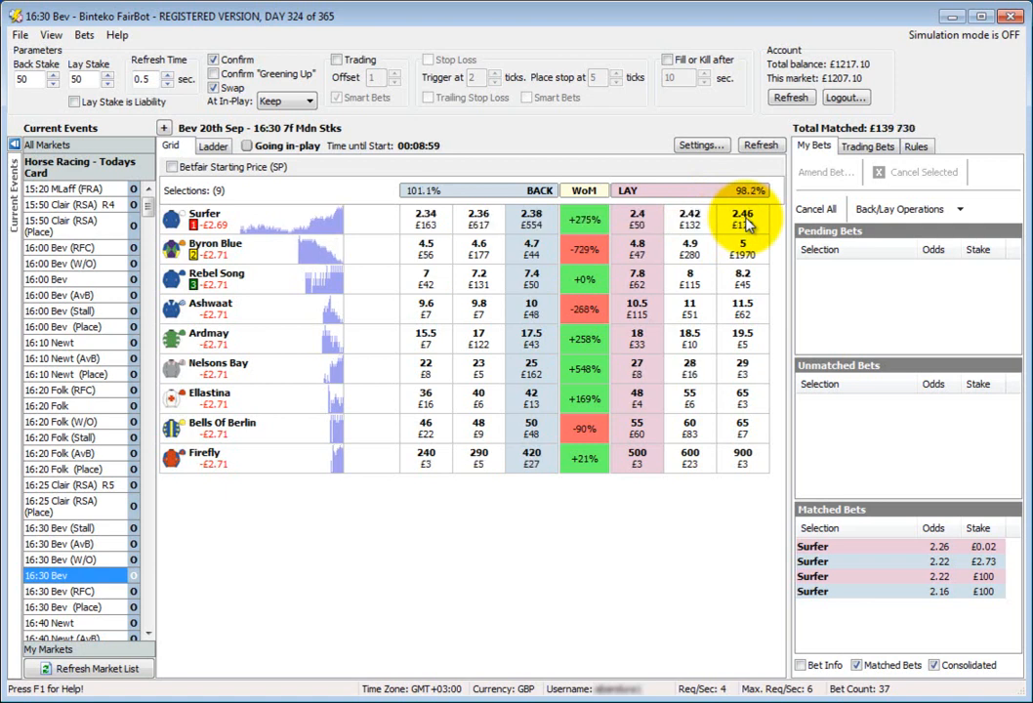
pyautogui.click(747, 224)
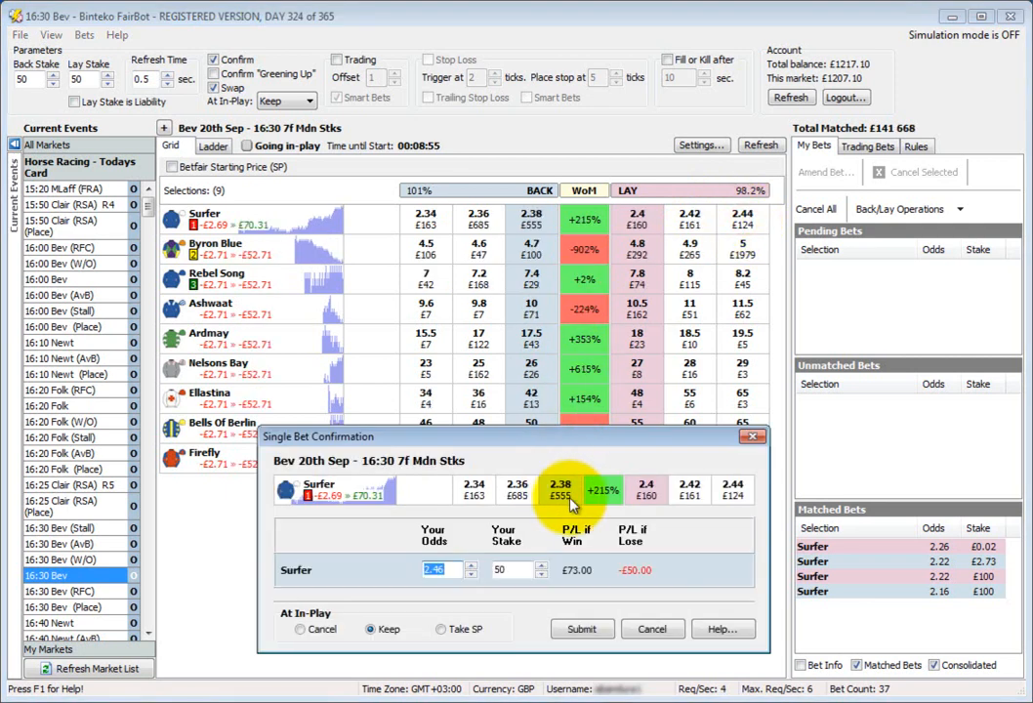
pyautogui.click(651, 628)
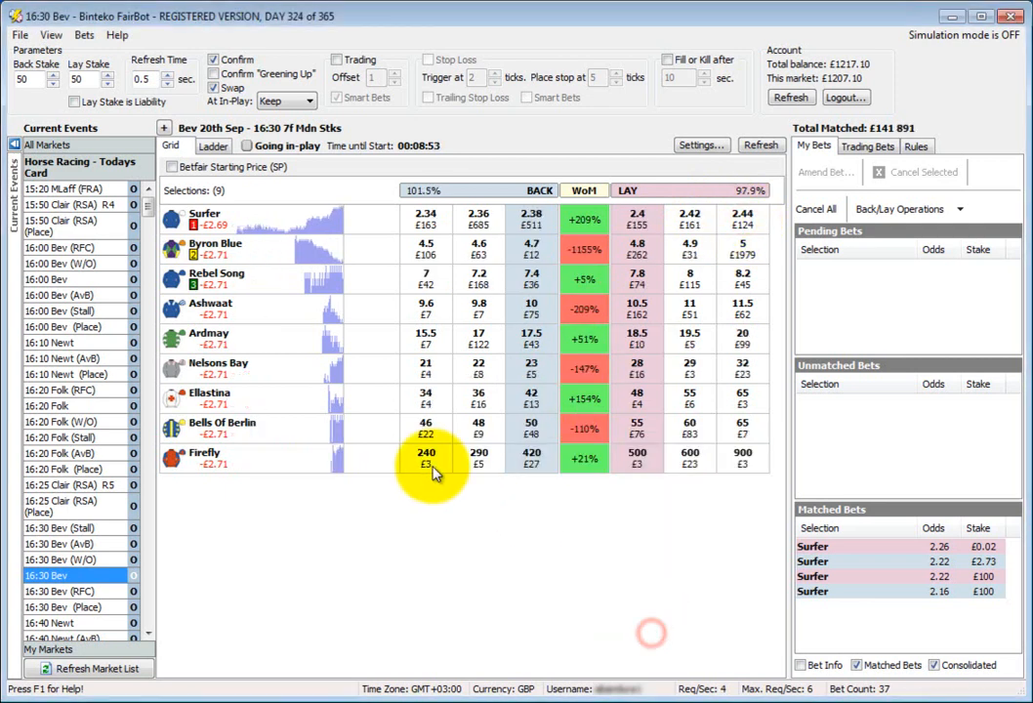
pyautogui.click(213, 87)
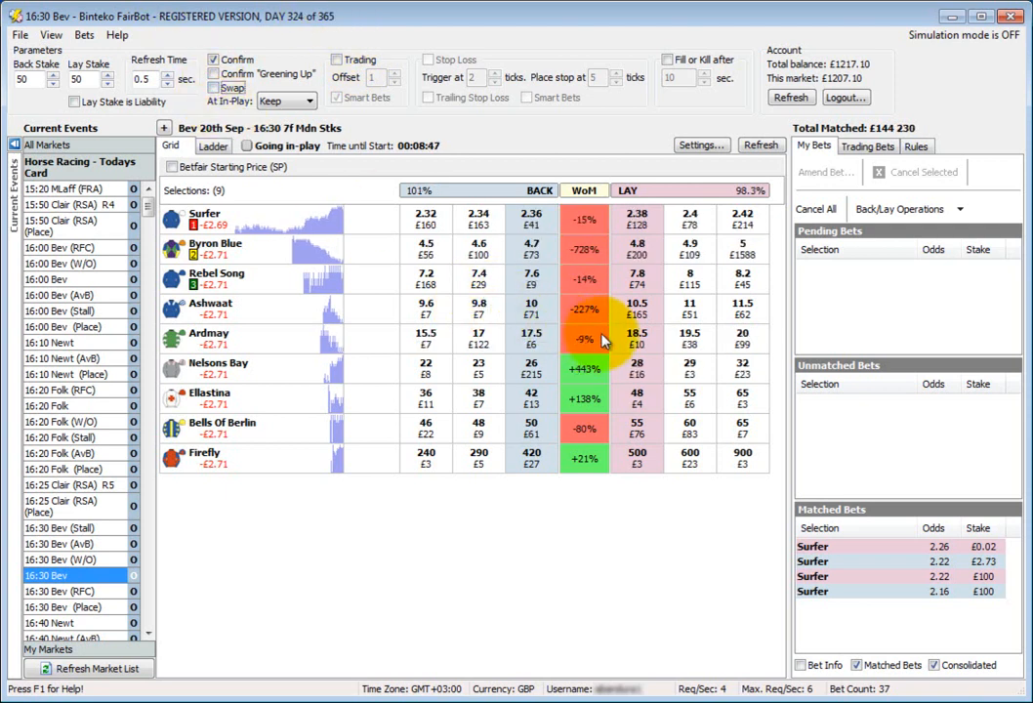
# Step: Examine the trigger and placement odds of a £50 lay stop loss on Surfer at 2.42 without submitting it
pyautogui.click(742, 218)
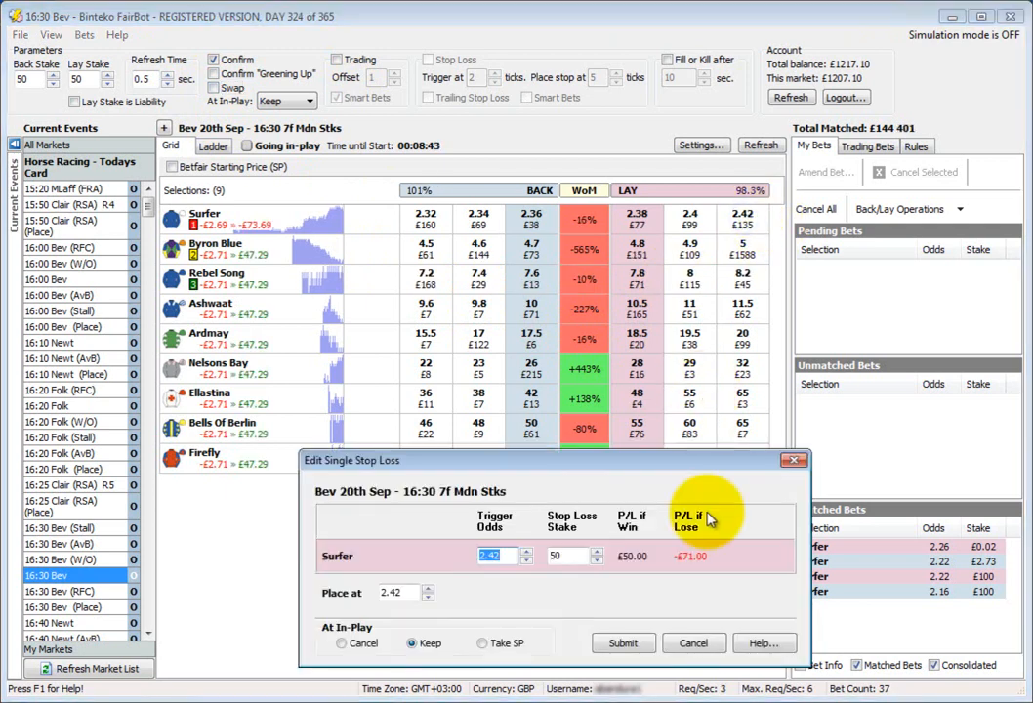
pyautogui.click(488, 555)
pyautogui.click(400, 592)
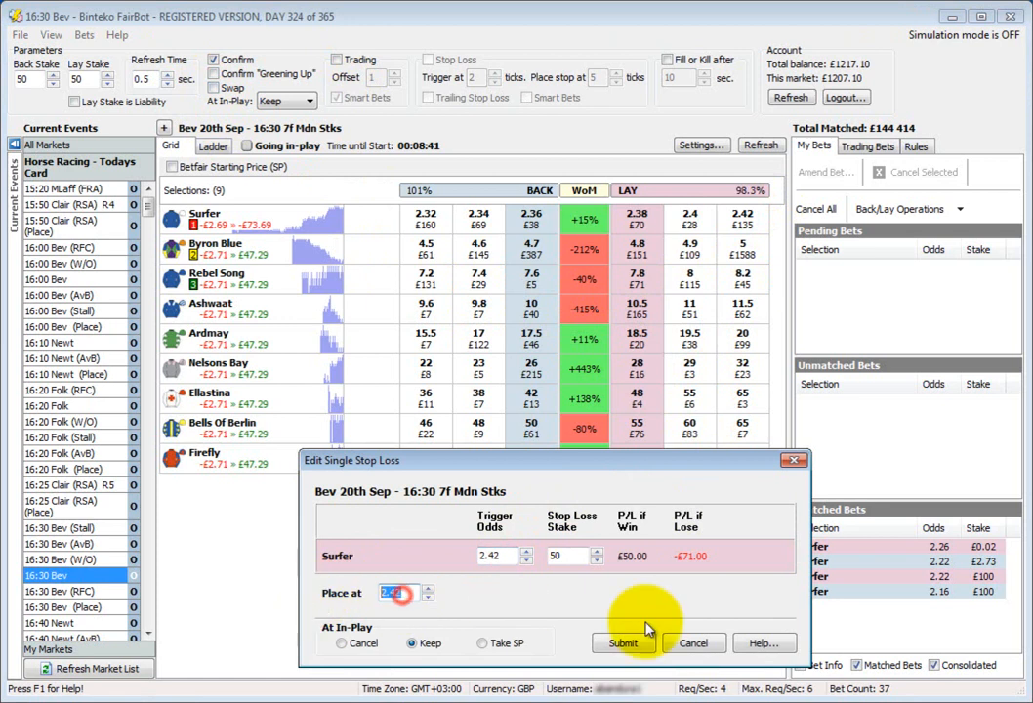
pyautogui.click(693, 643)
# Step: Examine the trigger and placement odds of a £50 back stop loss on Surfer at 2.34 without submitting it
pyautogui.click(426, 217)
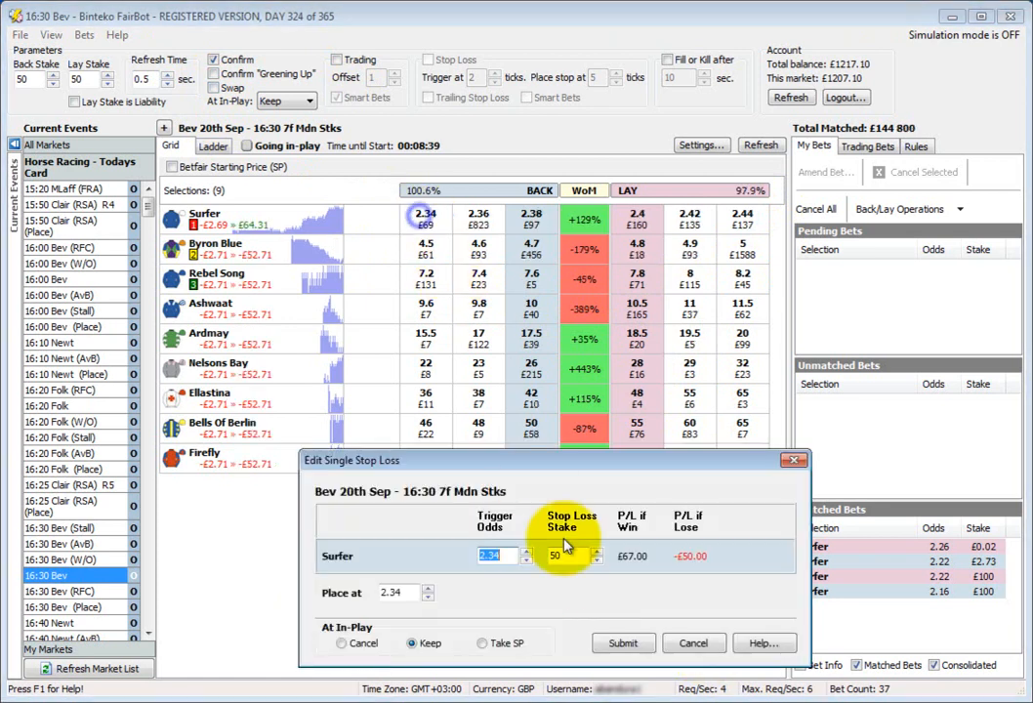
pyautogui.click(500, 555)
pyautogui.click(392, 593)
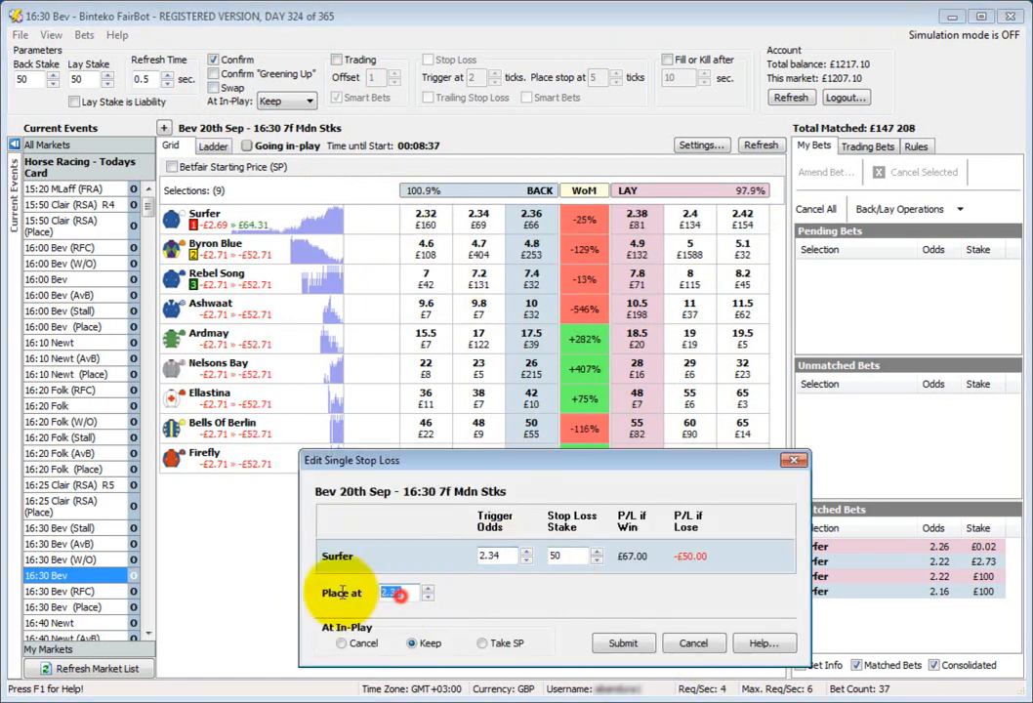
pyautogui.click(692, 643)
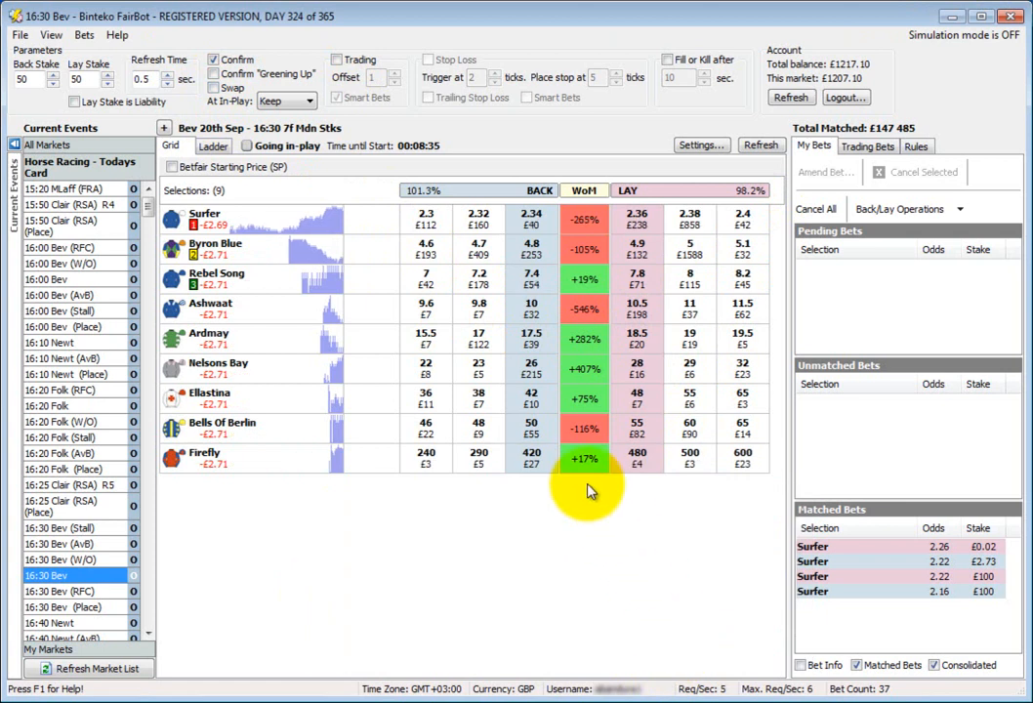